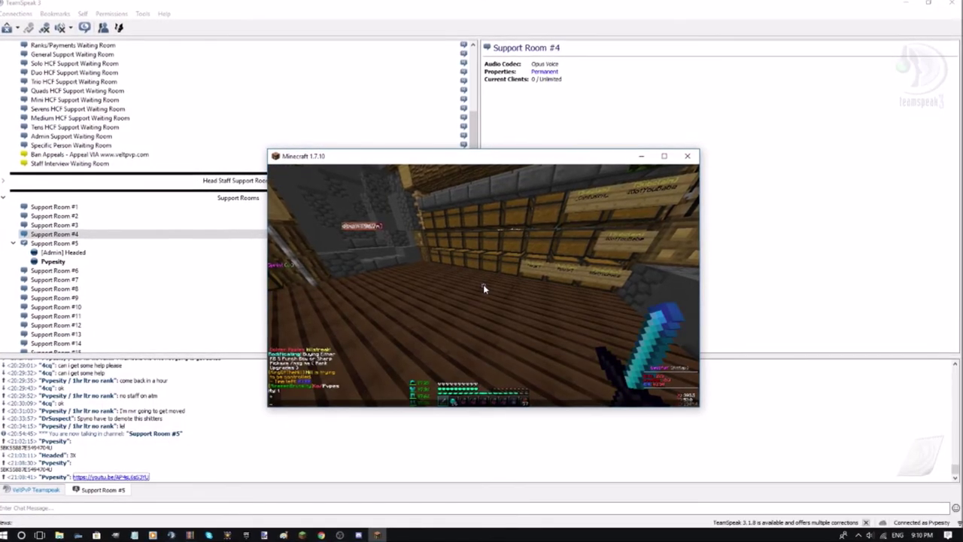
Check the TeamSpeak channels, then disconnect Minecraft and open the multiplayer server list
click(645, 157)
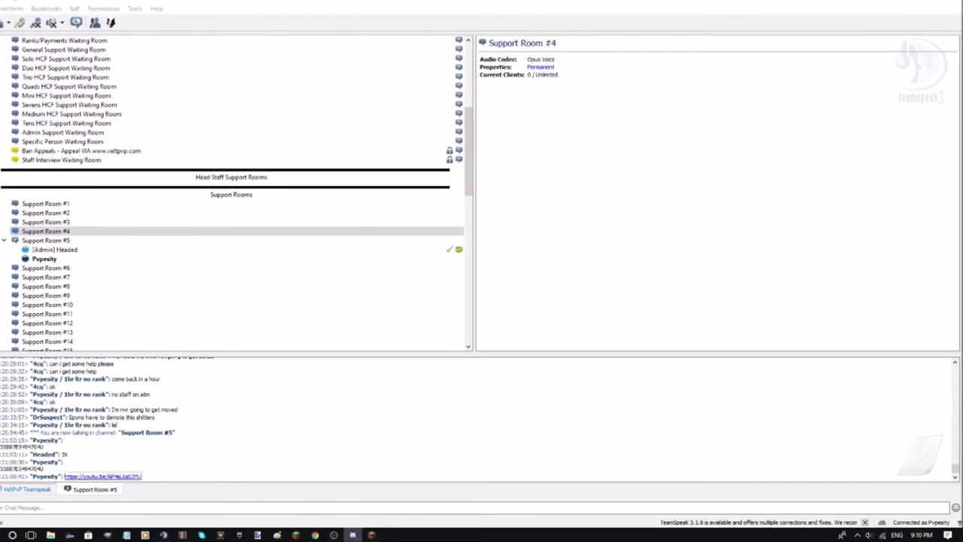
key(alt+Tab)
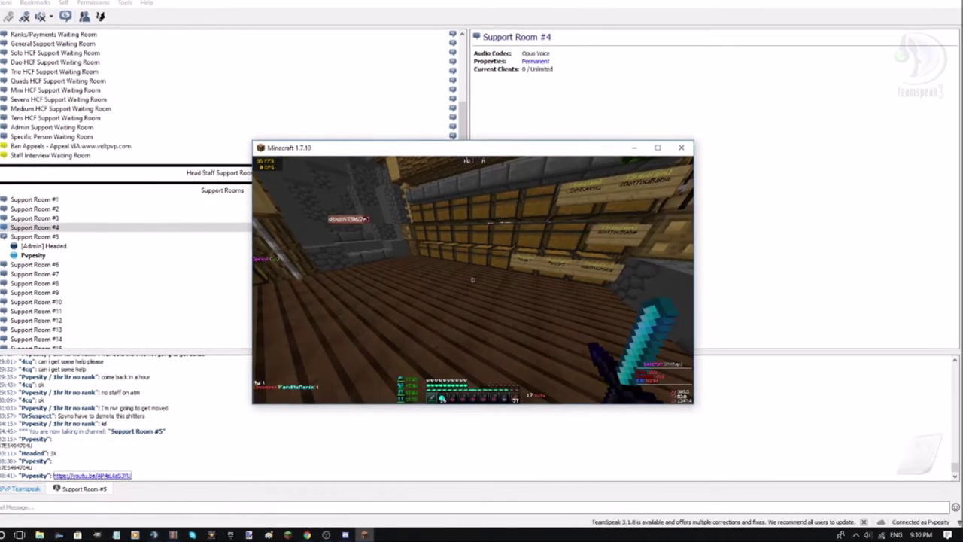
key(Escape)
click(471, 273)
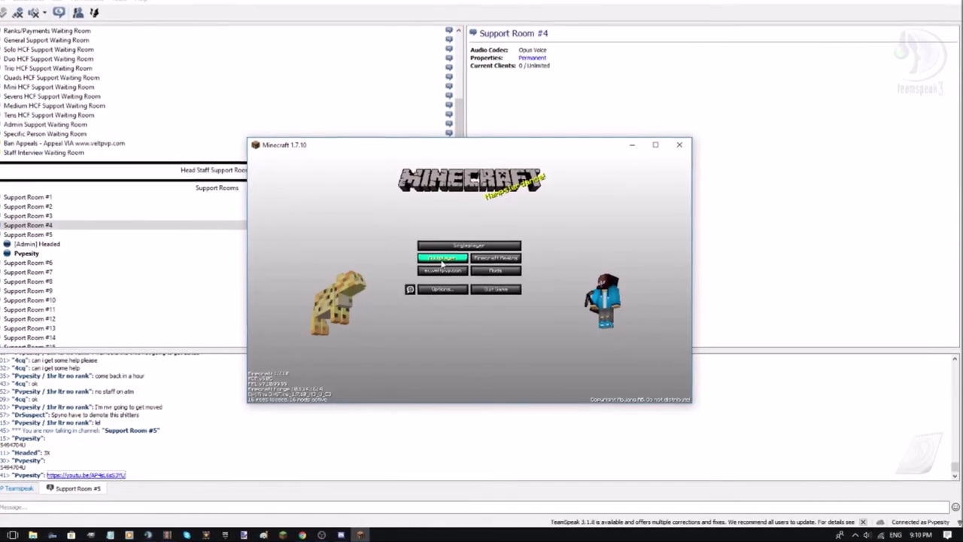
click(467, 256)
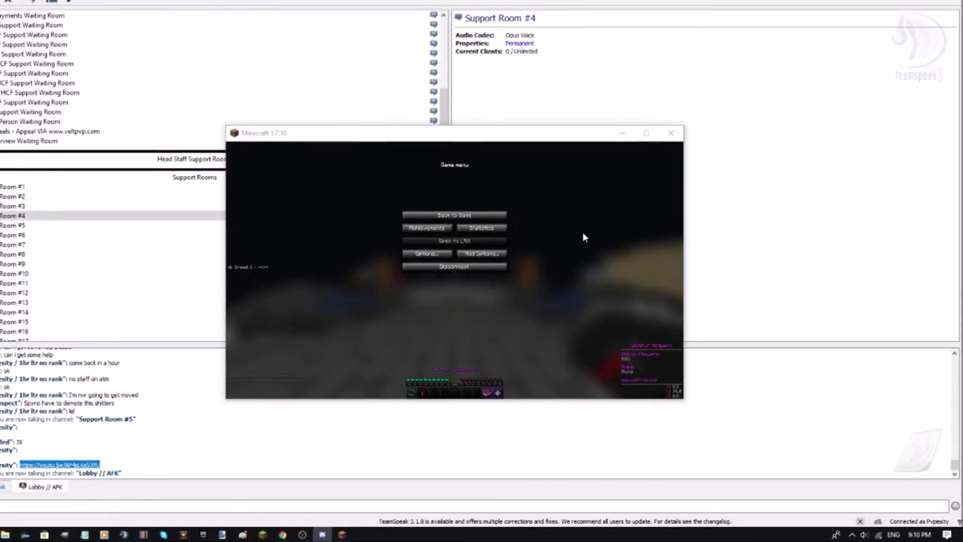
Walk into the spawn hub, glancing at the inventory and cycling F5 camera views
key(Escape)
key(e)
key(e)
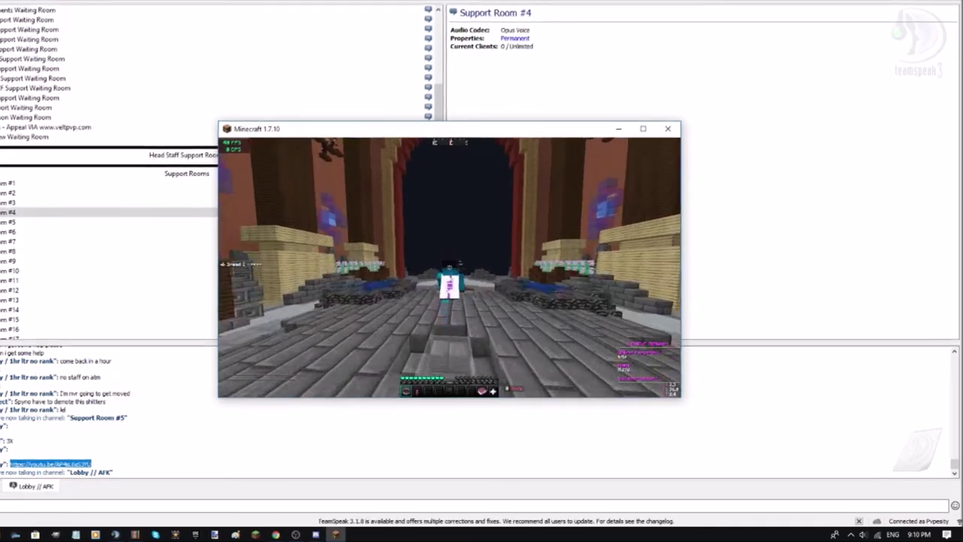
key(F5)
key(F5)
key(w)
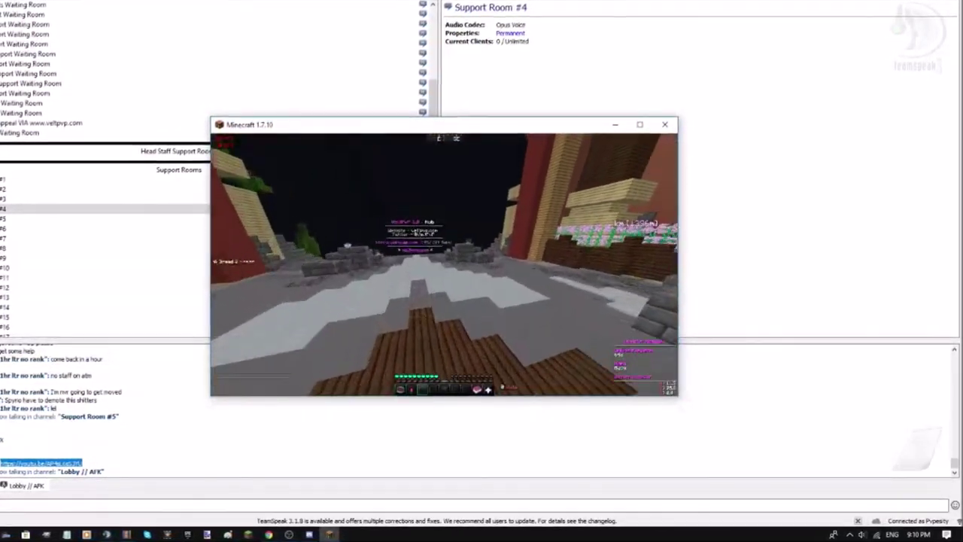
key(w)
key(F5)
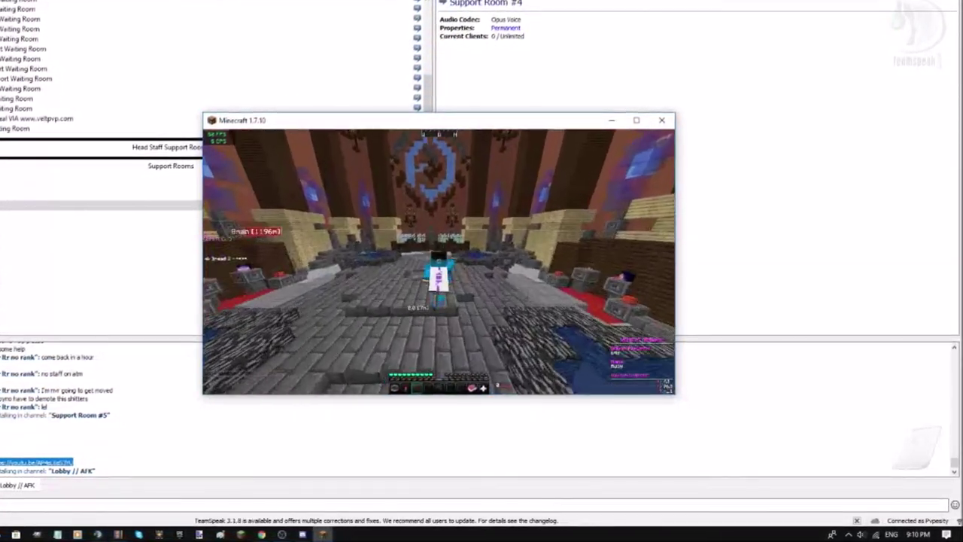
key(F5)
key(w)
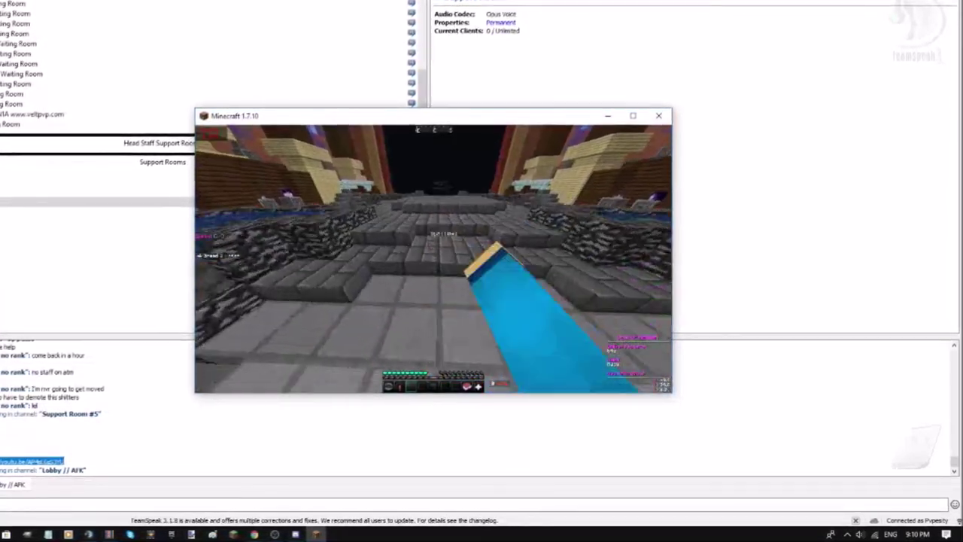
key(F5)
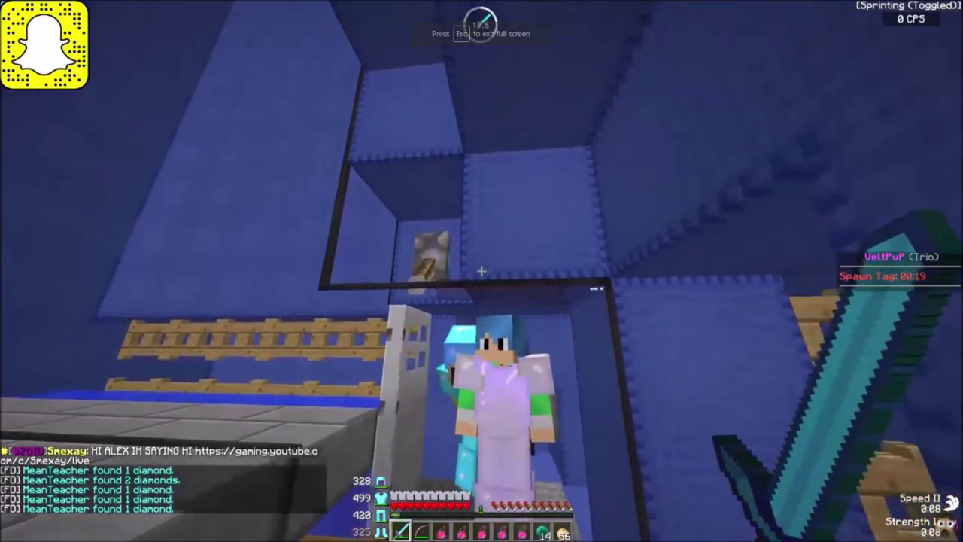
Watch the full-screen raid stream, mute its audio, and bring up Discord
key(F5)
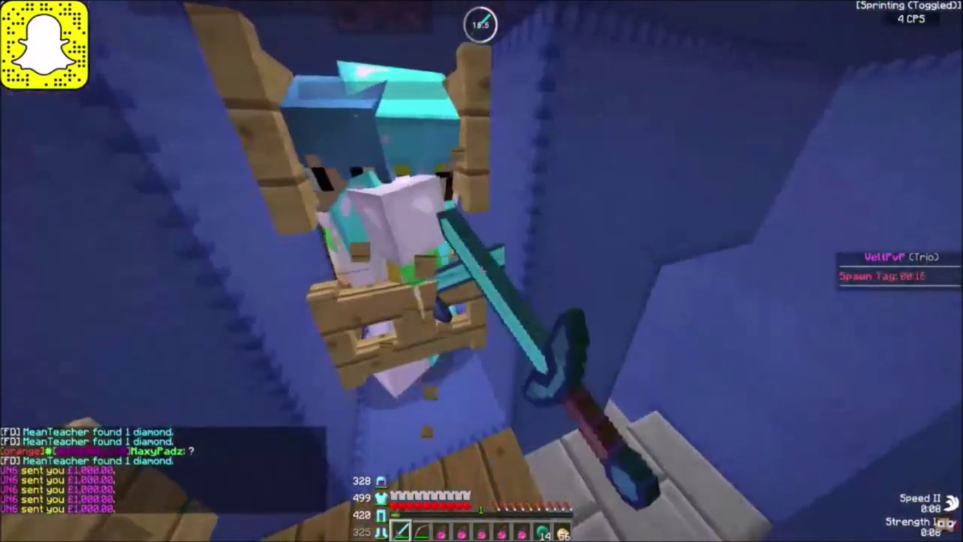
click(482, 271)
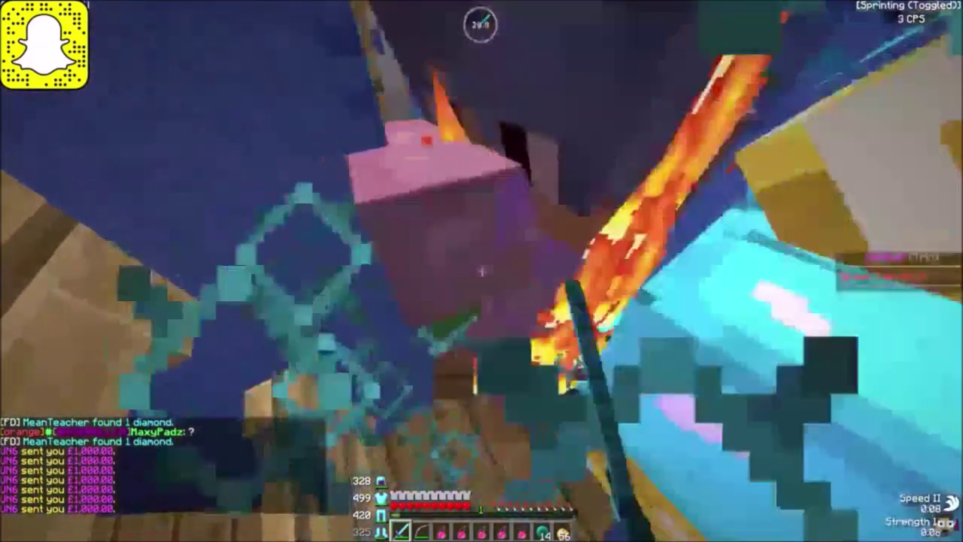
click(481, 271)
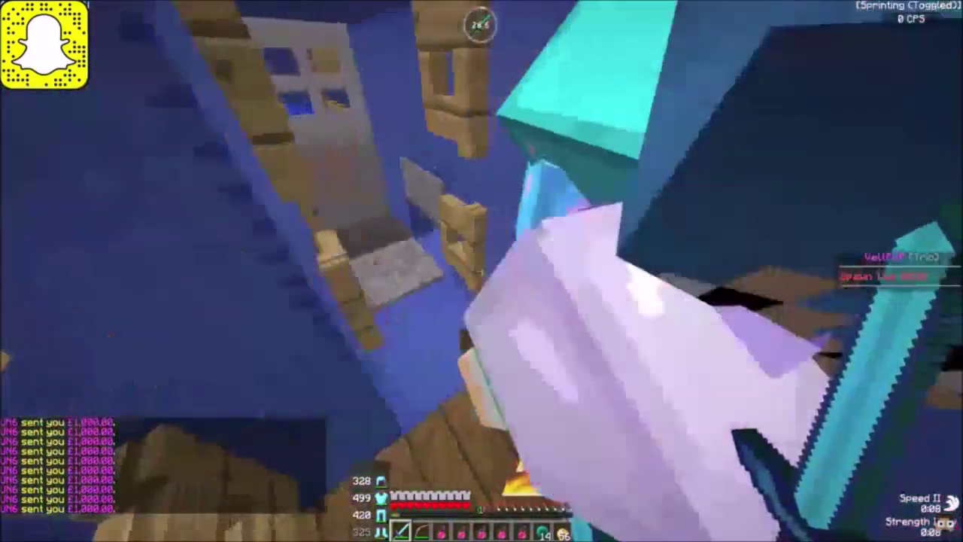
click(481, 270)
click(482, 271)
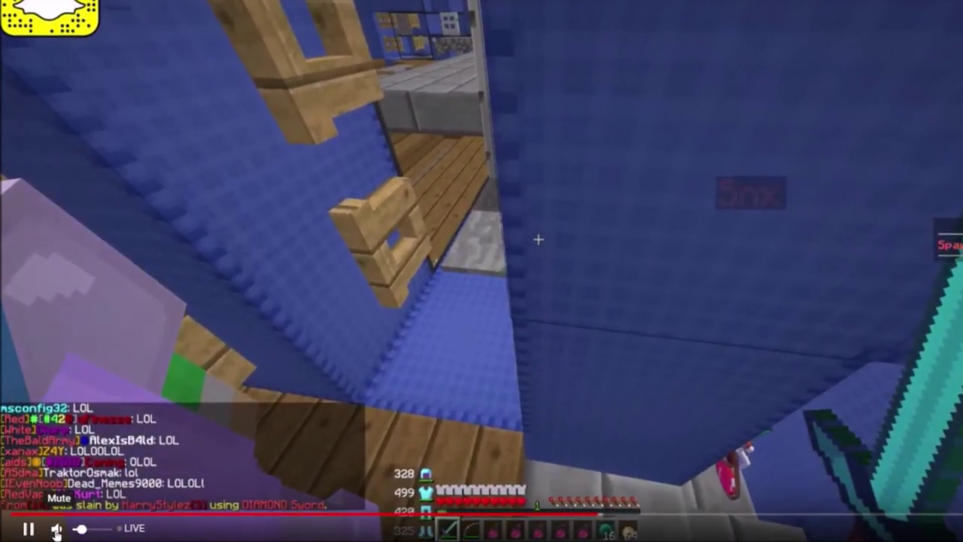
click(57, 528)
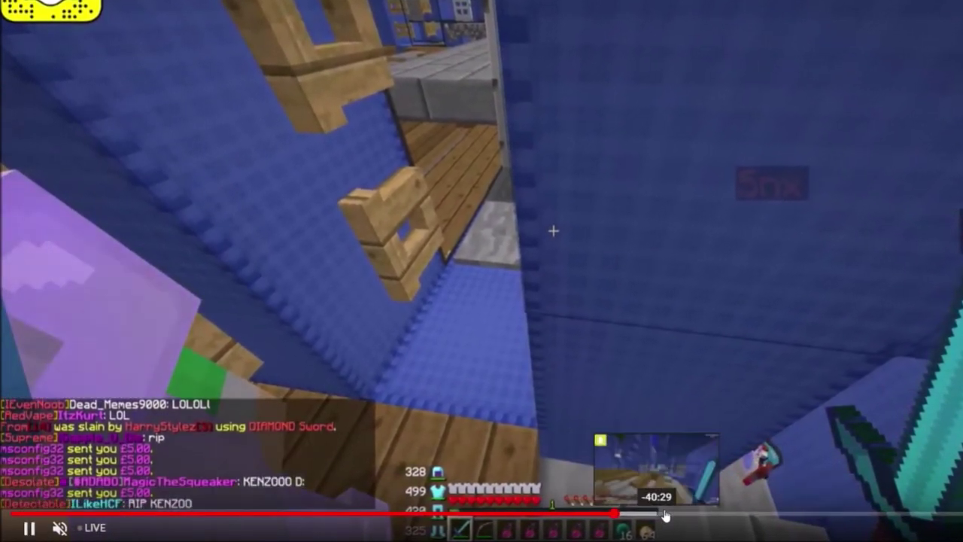
click(892, 513)
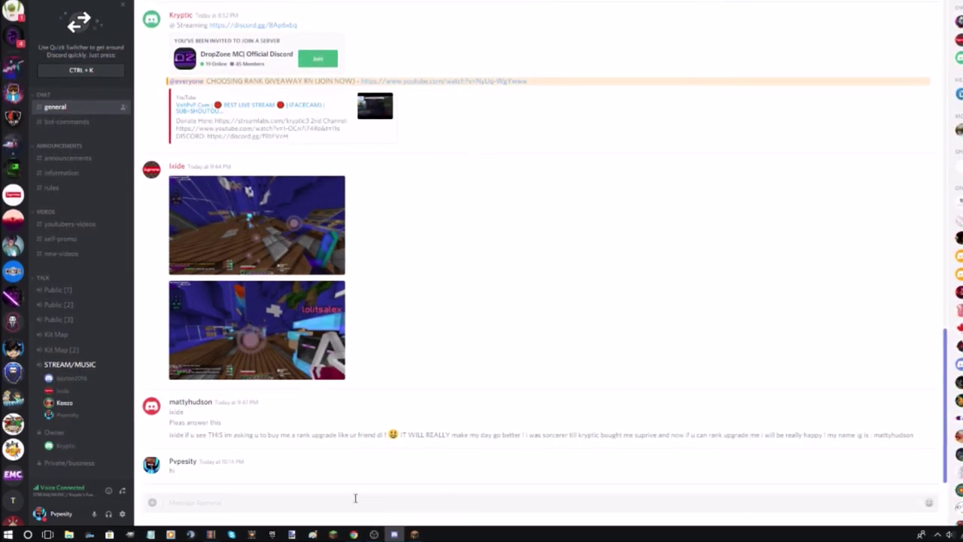
click(334, 535)
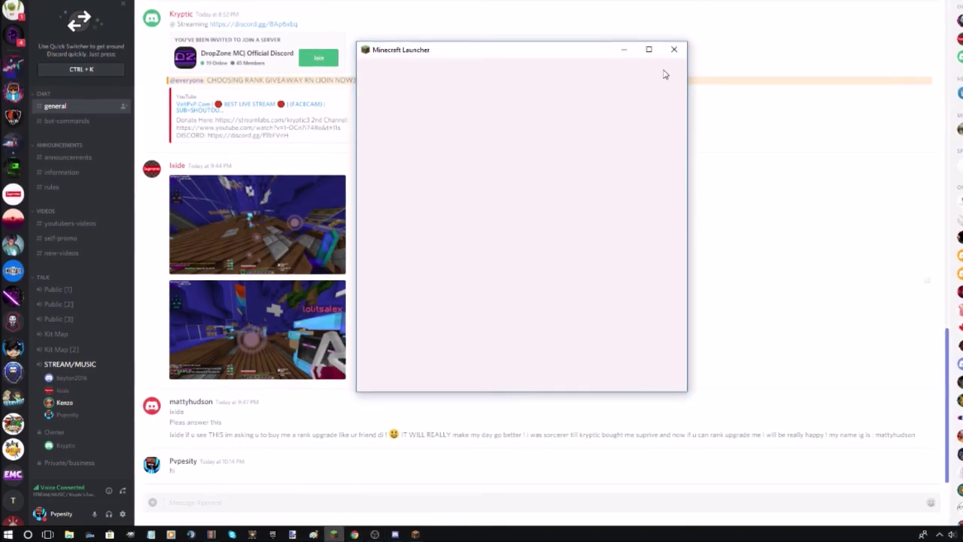
click(443, 500)
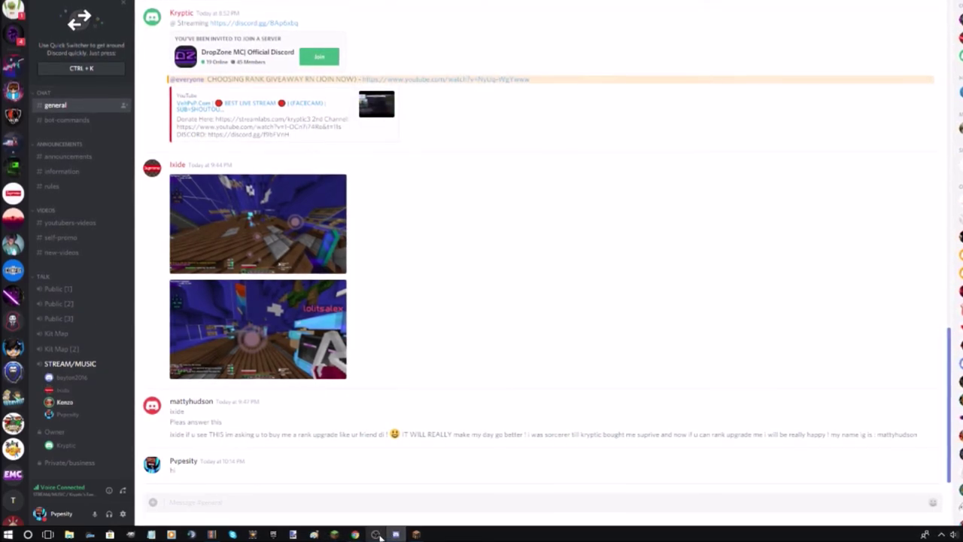
click(420, 534)
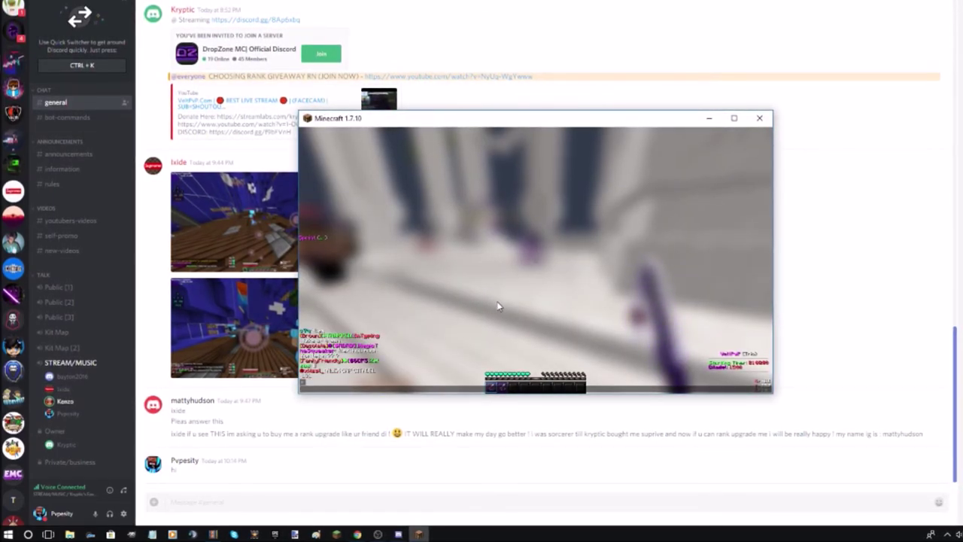
click(543, 430)
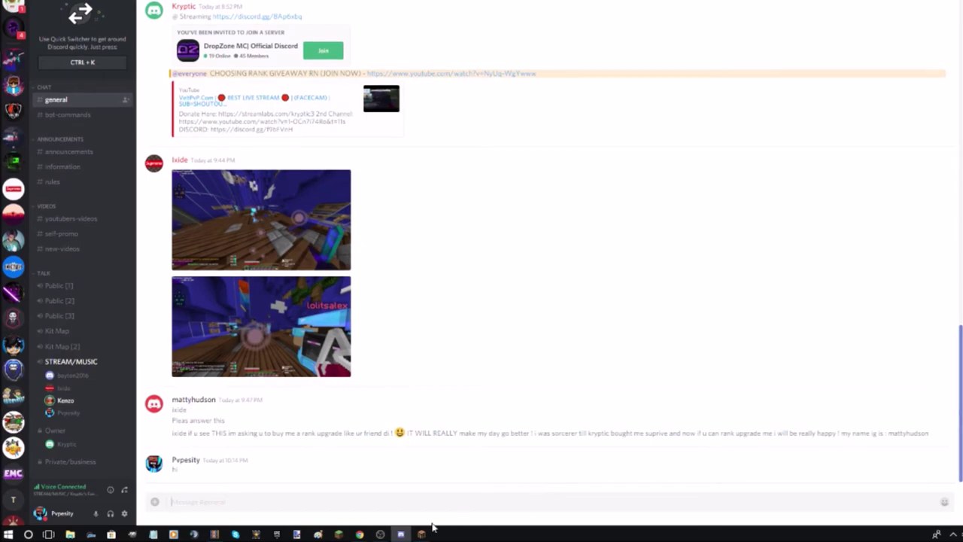
mouse_move(361, 534)
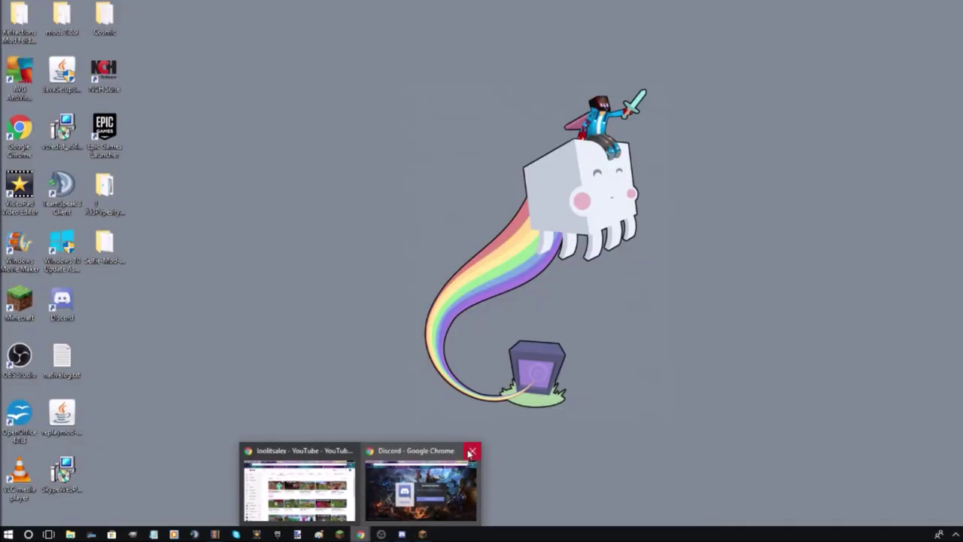
click(473, 451)
click(365, 472)
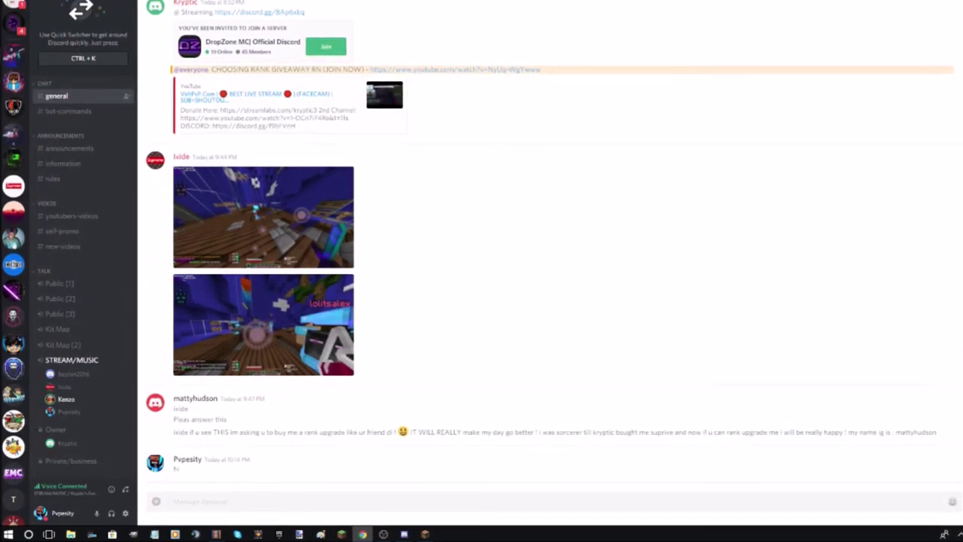
key(alt+Tab)
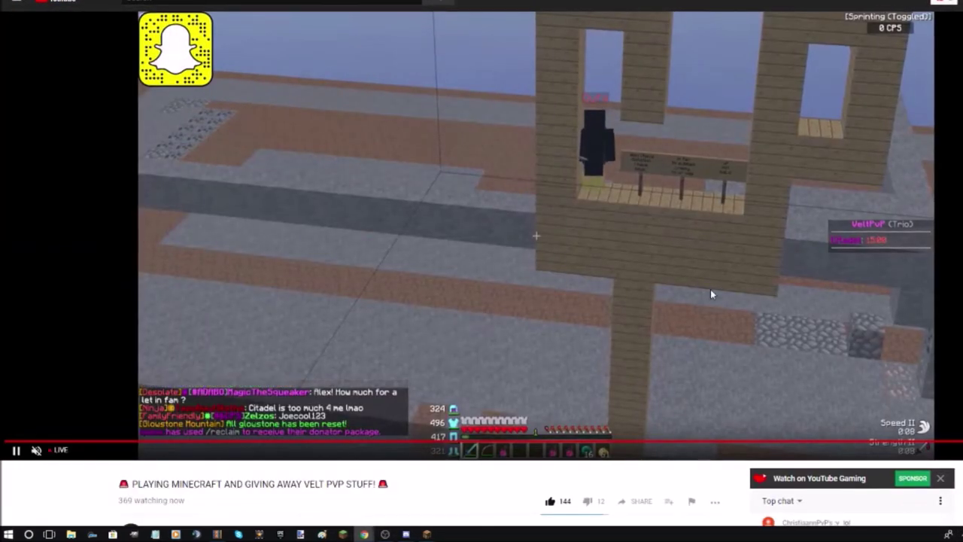
scroll(723, 253, down, 4)
scroll(722, 254, down, 2)
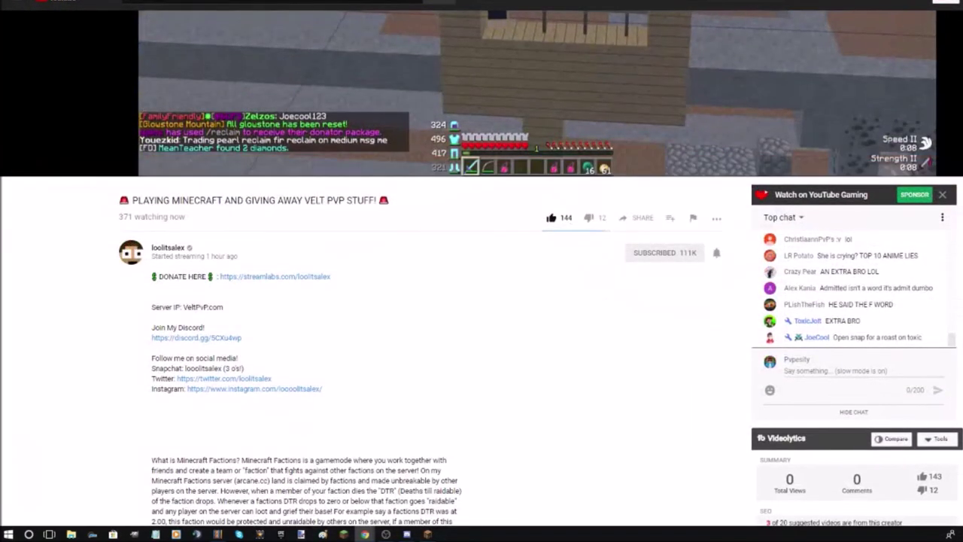
key(alt+Tab)
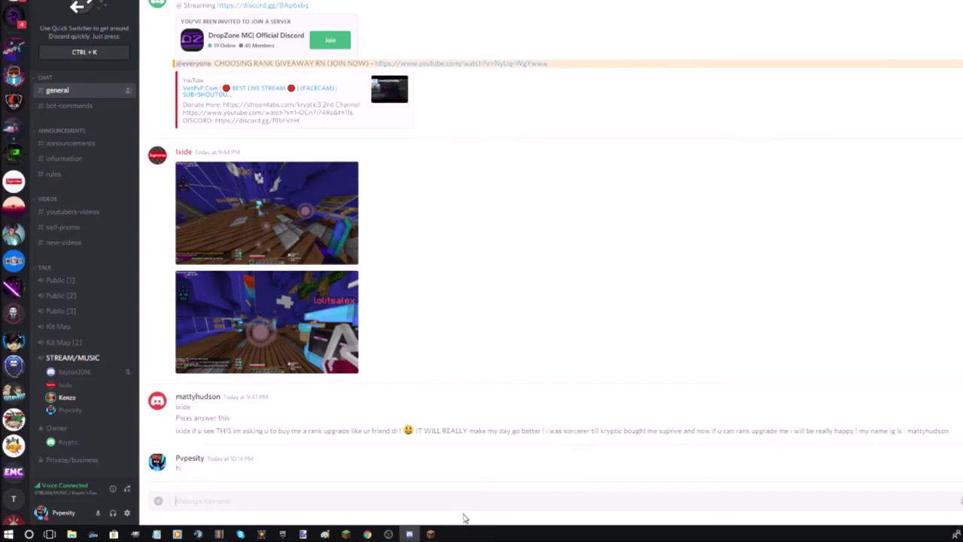
click(432, 534)
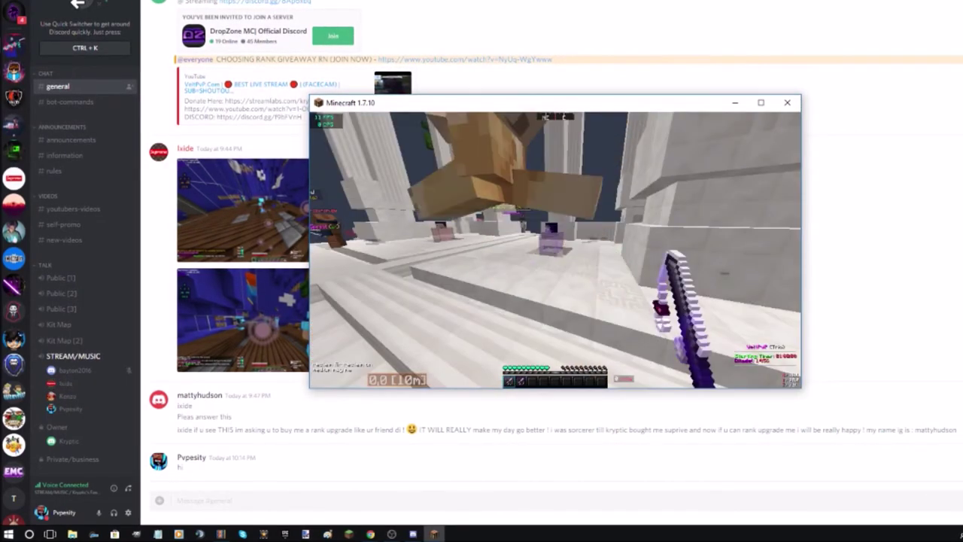
click(735, 103)
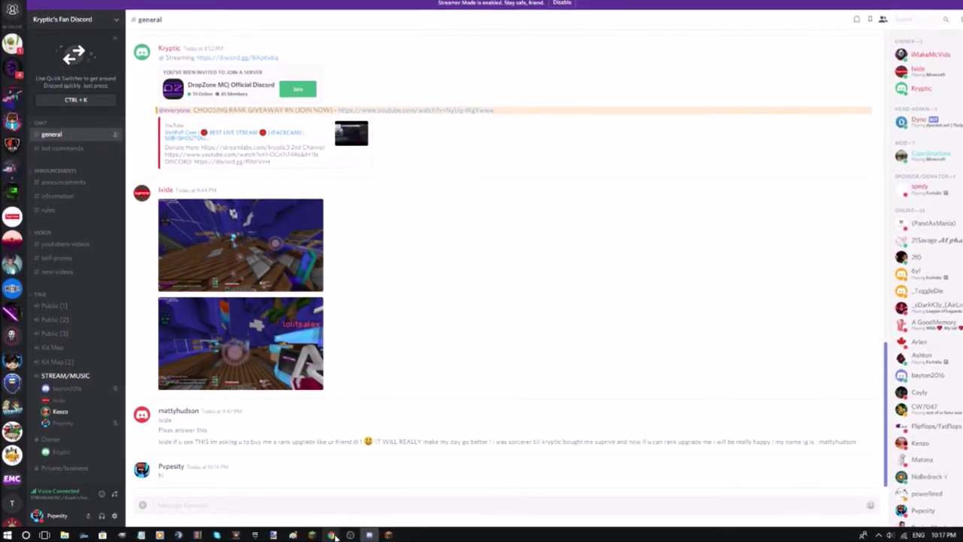
Bring the livestream page to the front, then raise the Minecraft 1.7.10 window over it
click(332, 535)
click(387, 493)
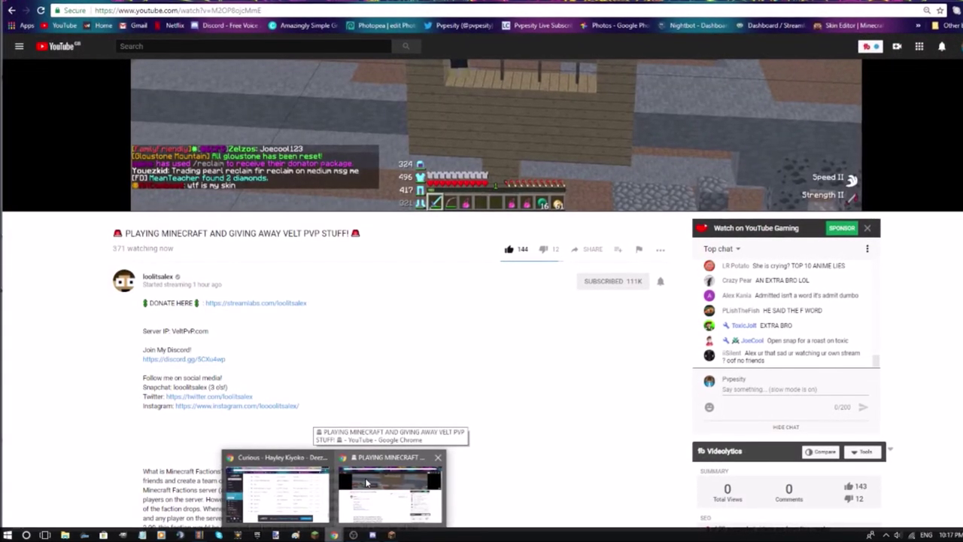
scroll(393, 477, up, 5)
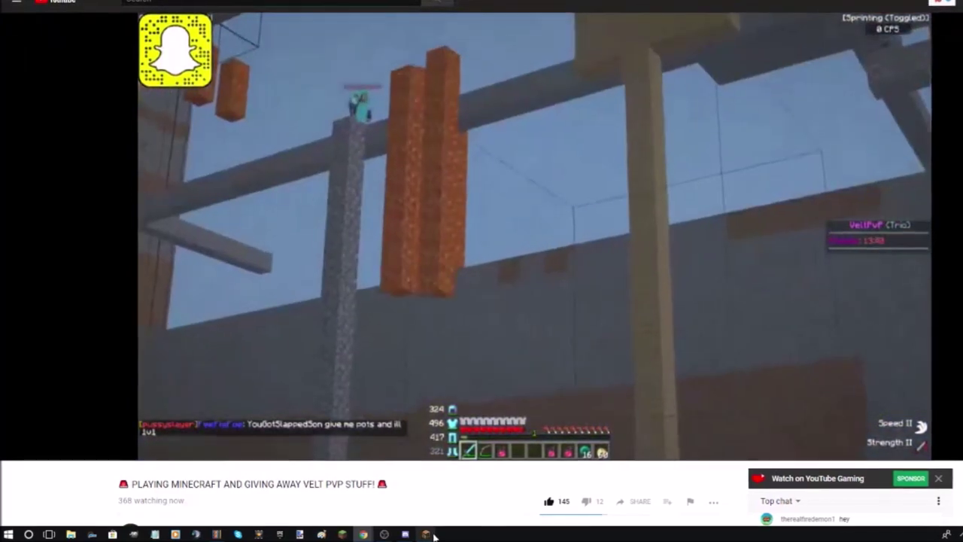
click(434, 534)
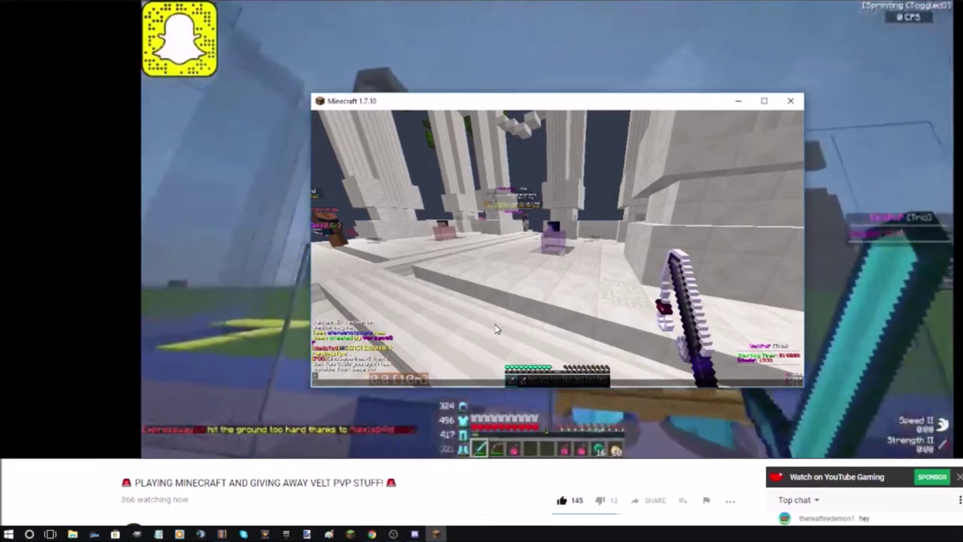
Join the server from the posted invite and send 'hi' in its #chat
key(alt+Tab)
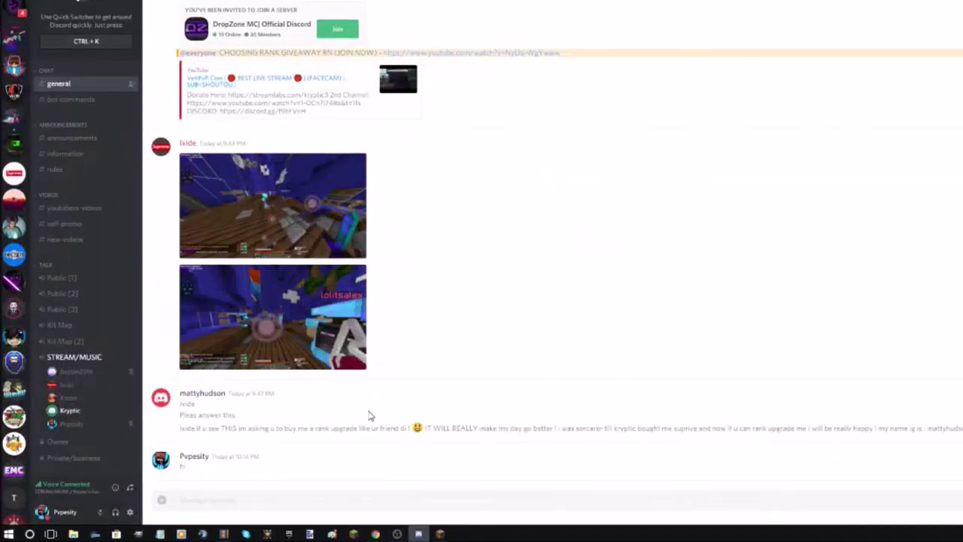
click(107, 398)
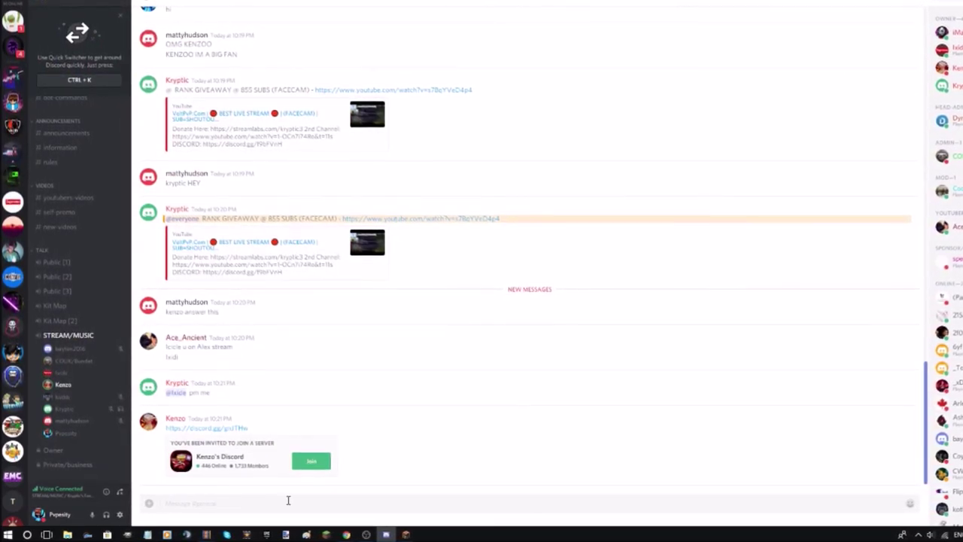
click(311, 461)
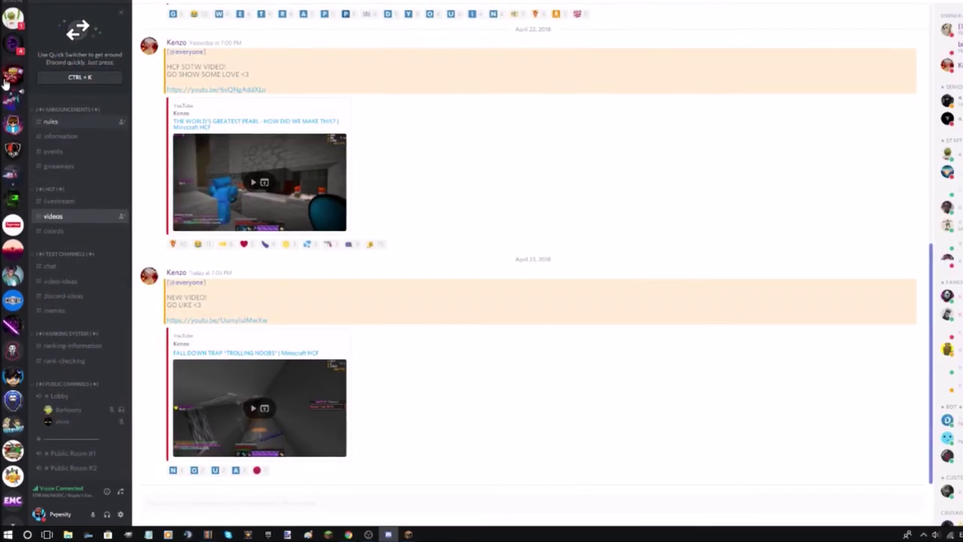
click(51, 265)
text(hi)
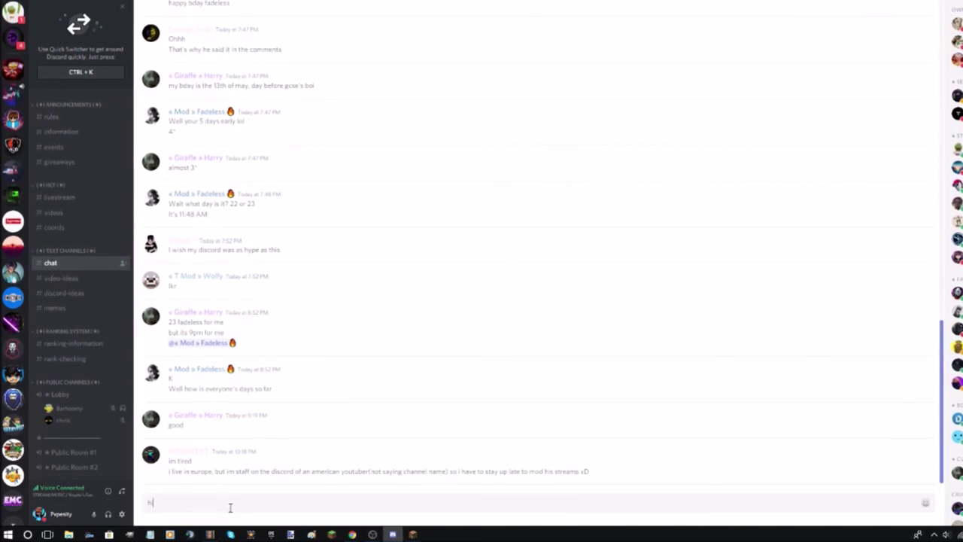
key(Return)
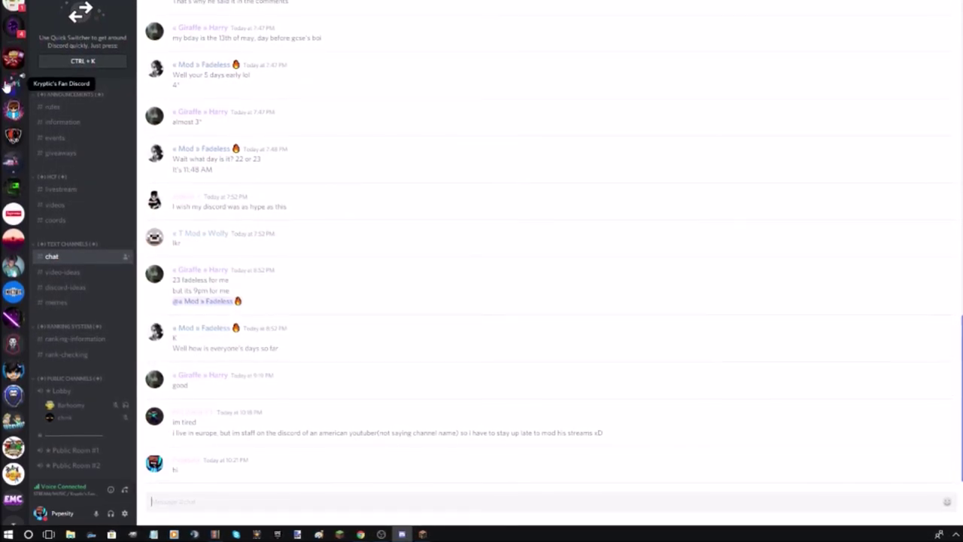
Back in the fan server, send the streamer Kryptic a friend request from his profile
click(15, 111)
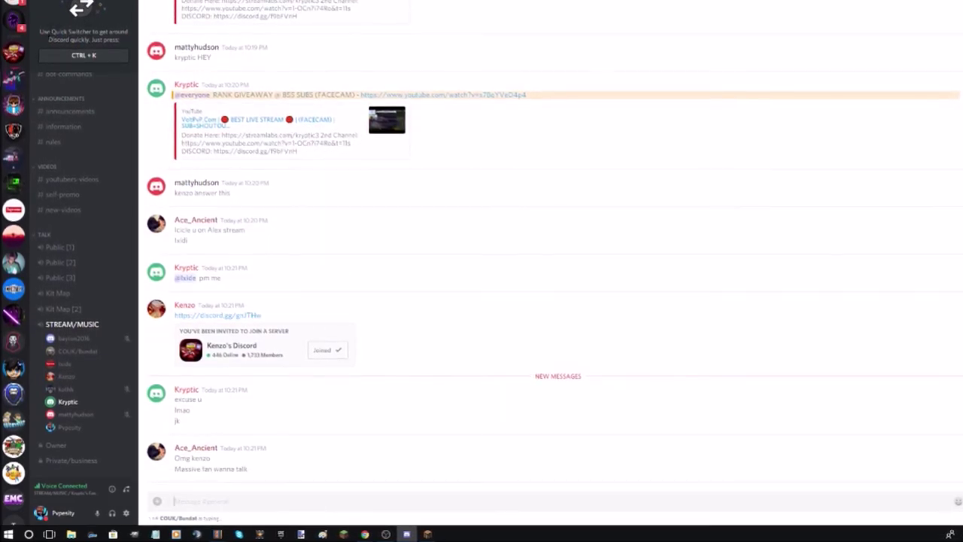
click(15, 105)
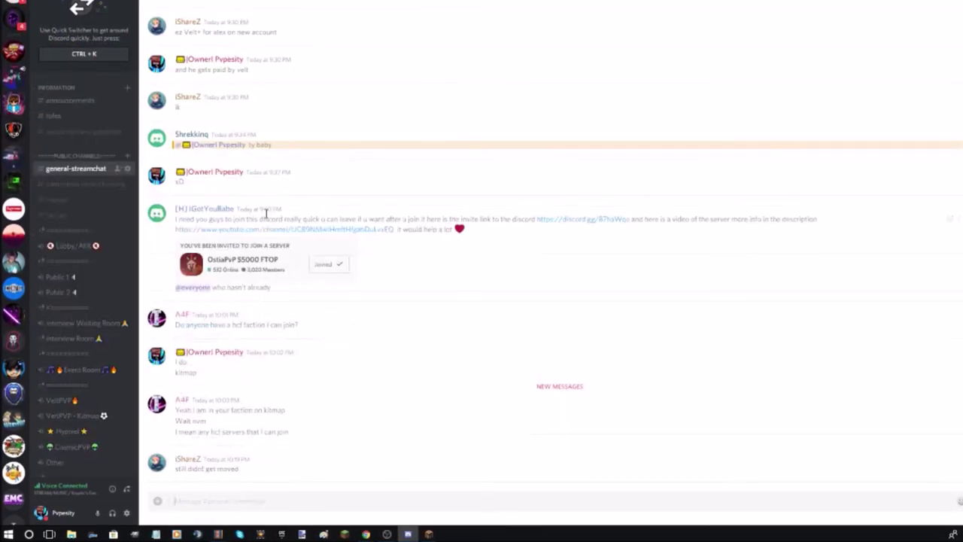
click(19, 51)
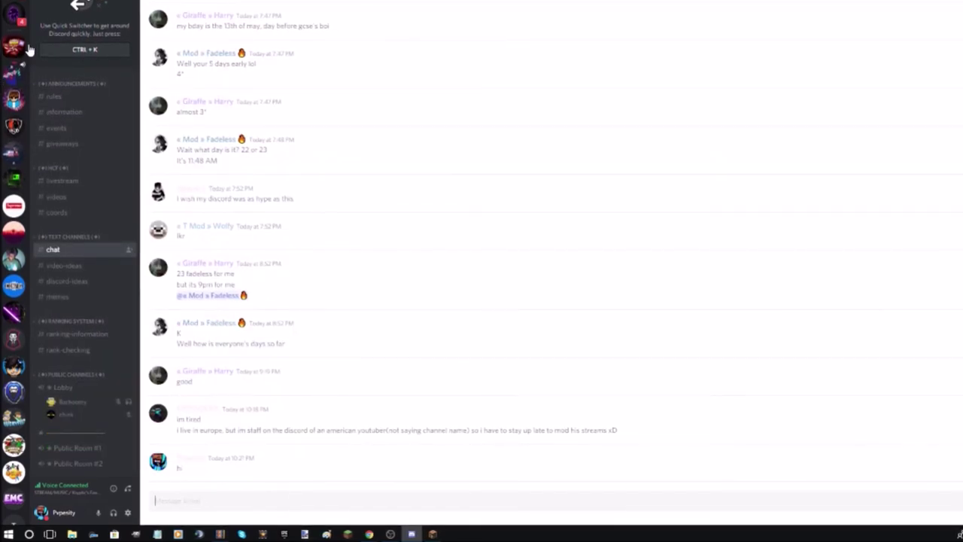
click(15, 71)
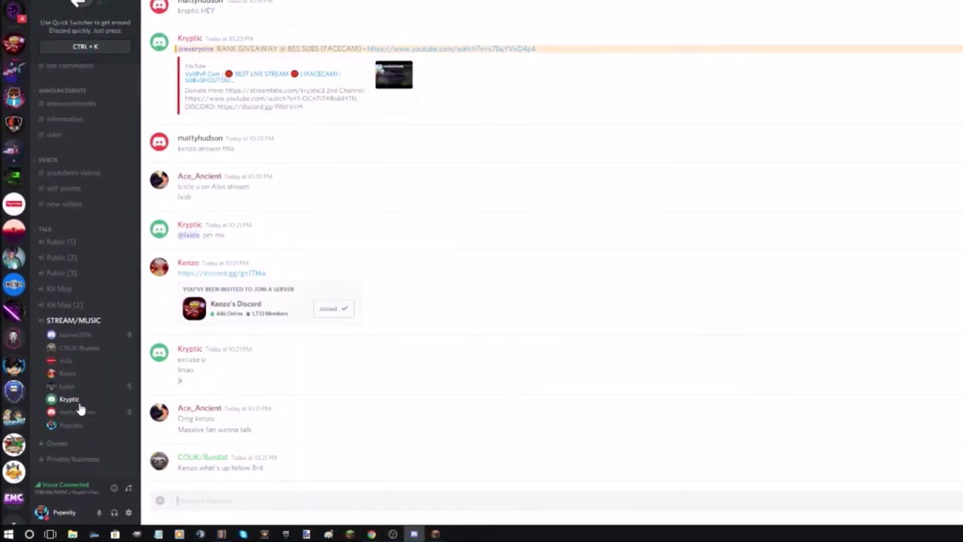
right_click(78, 400)
click(91, 255)
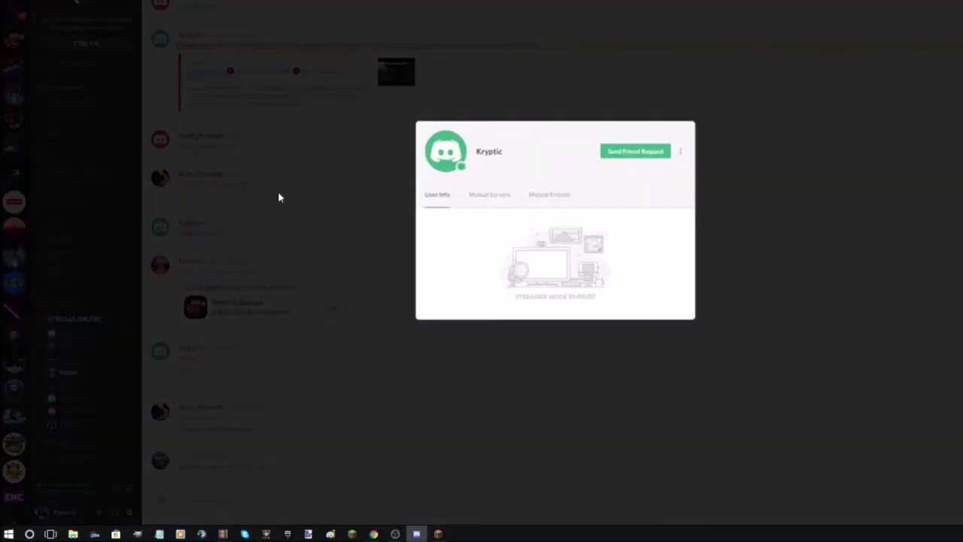
click(636, 155)
click(827, 226)
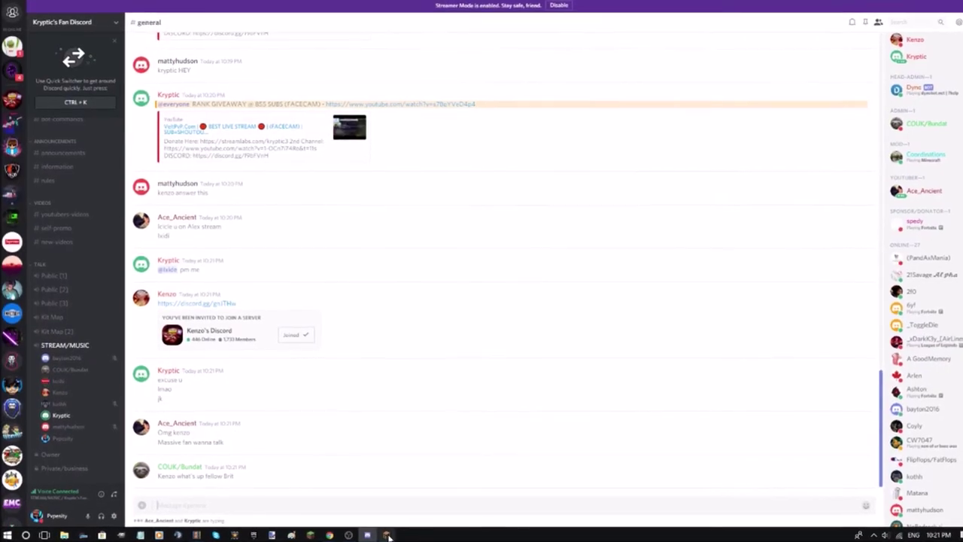
Bring the Minecraft game window to the front from the taskbar
click(398, 534)
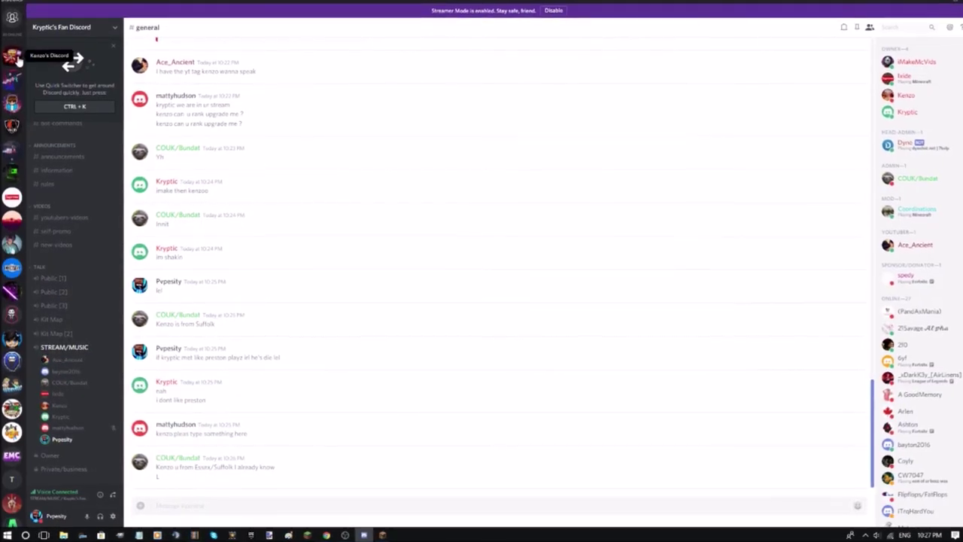
In the other server's #chat, reply to the moderator that it's linked to my discord
click(12, 55)
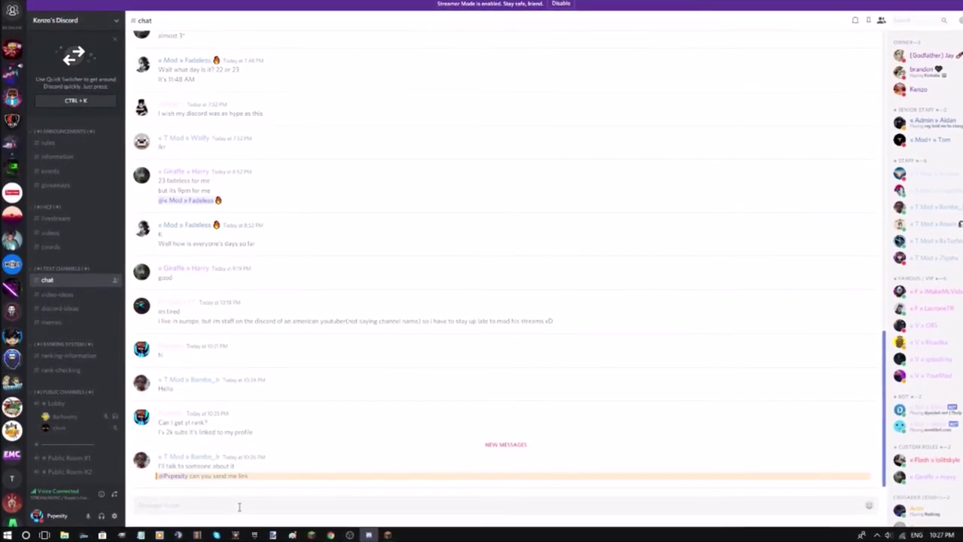
drag(162, 461, 252, 476)
click(277, 505)
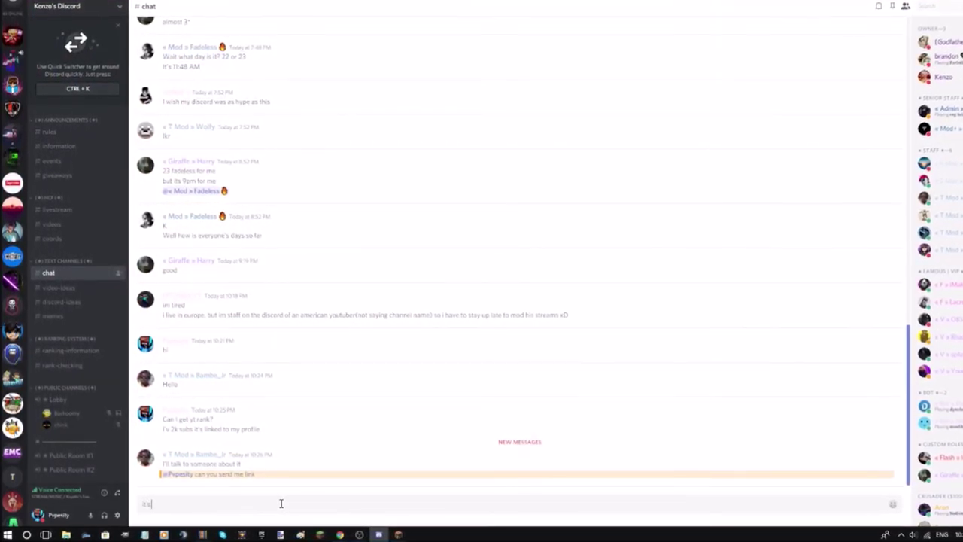
text(it's liknked to my discor)
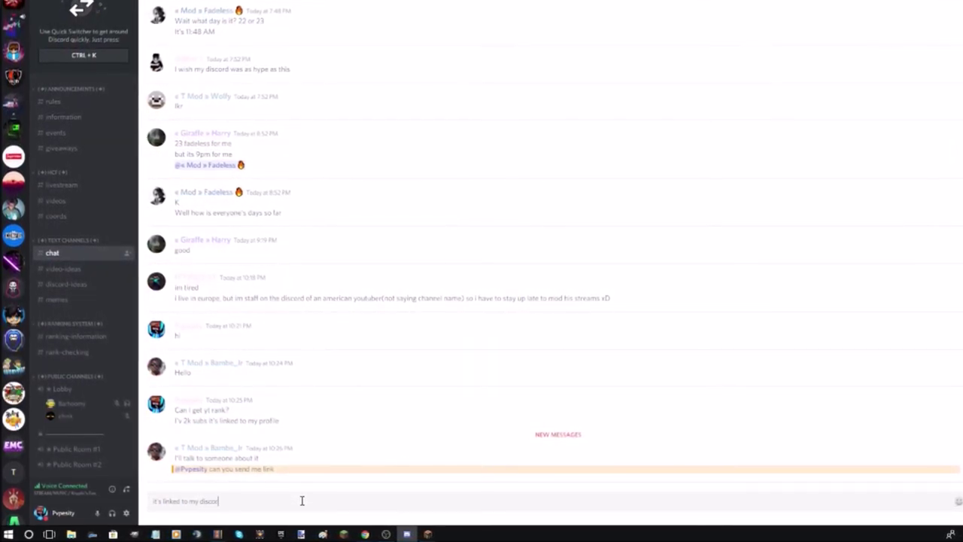
key(Return)
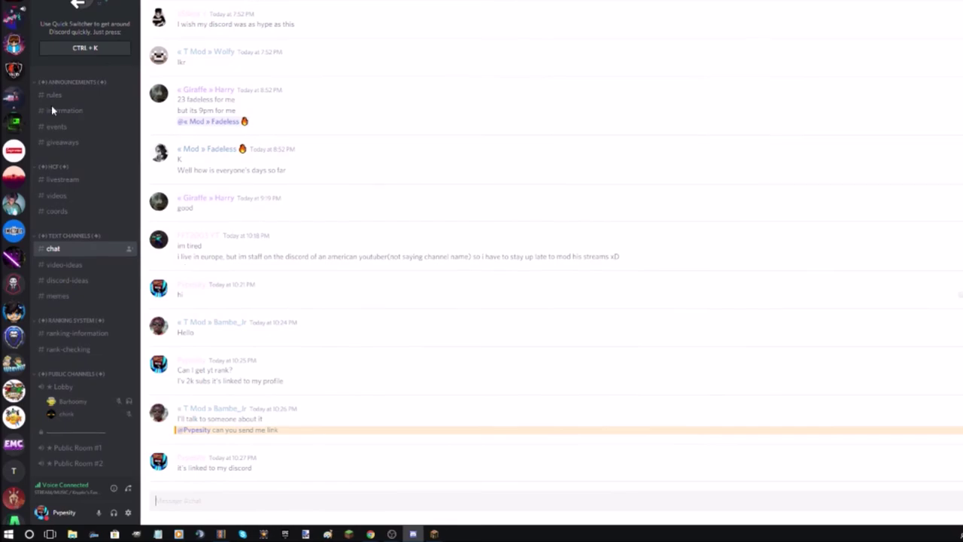
After a quick visit to the fan server, send the moderator a greeting
click(12, 22)
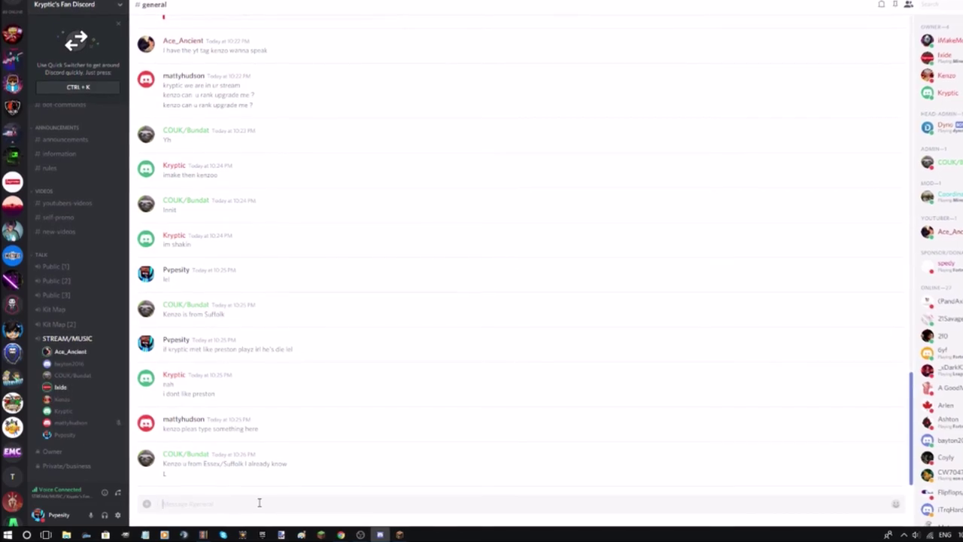
click(13, 34)
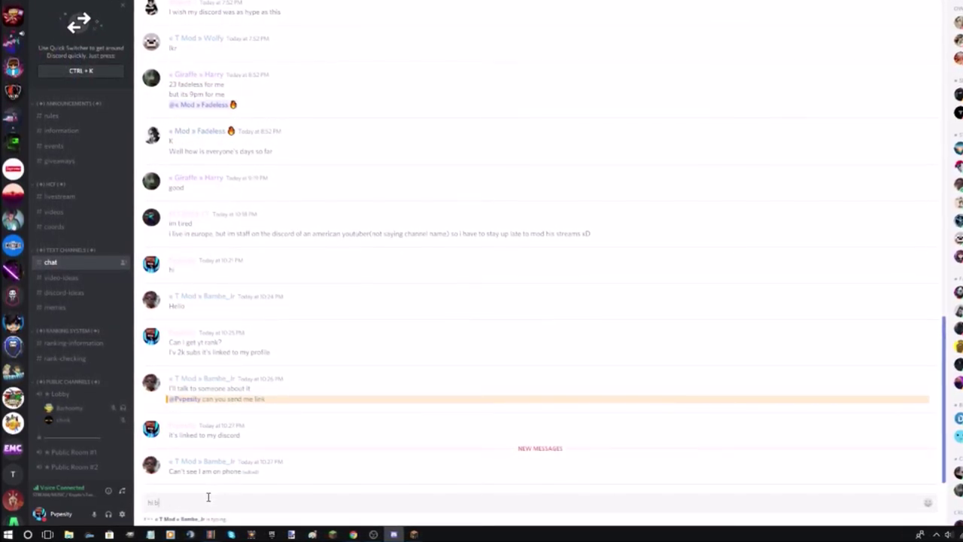
text(hi bameb)
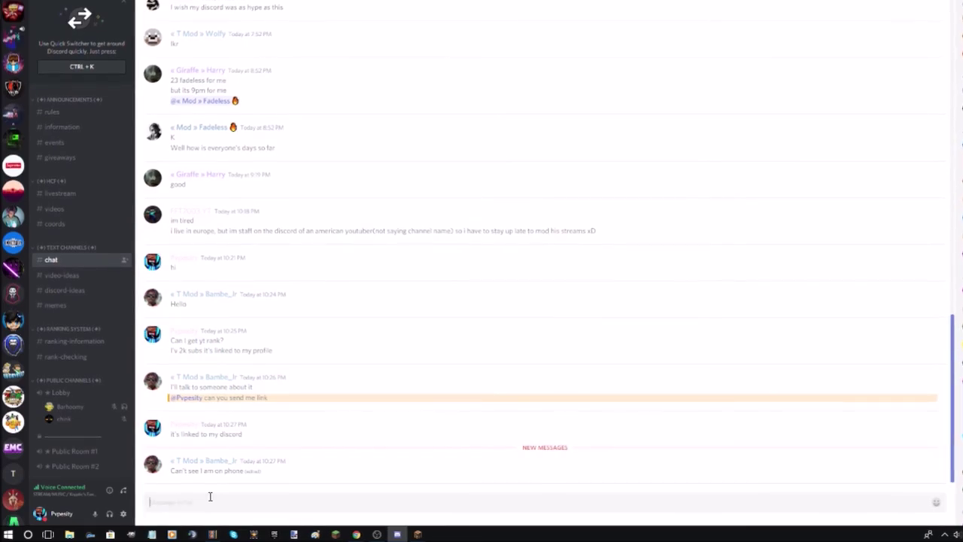
key(Return)
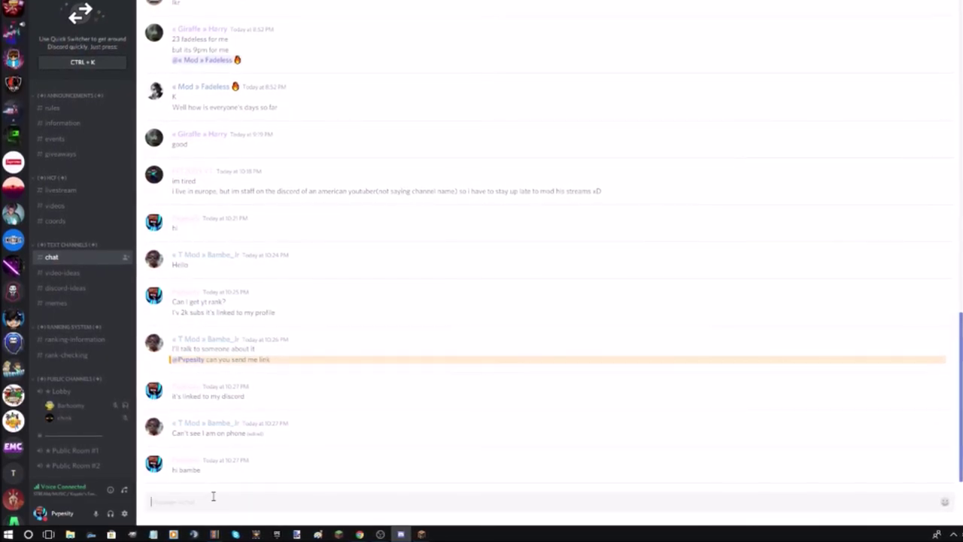
click(13, 34)
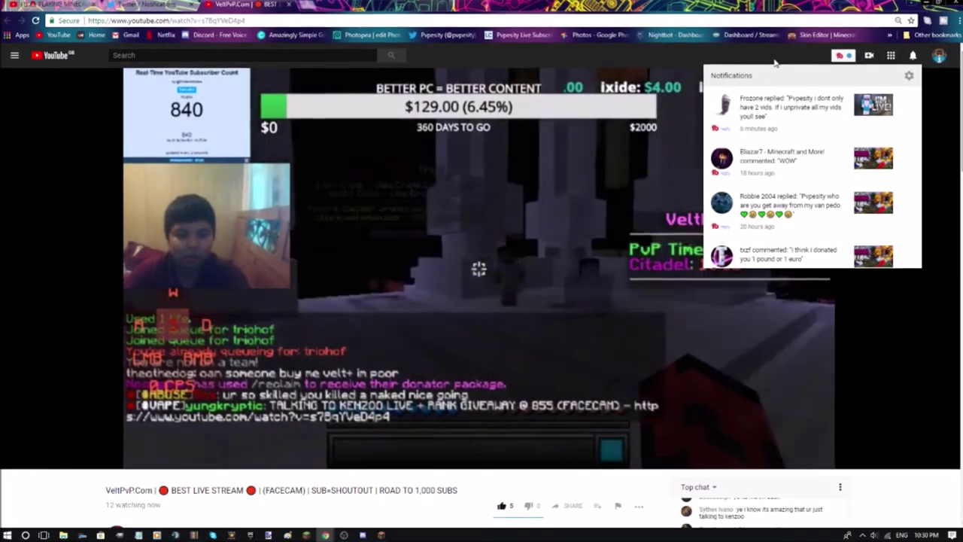
Dismiss the notifications list and collapse the stream description with SHOW LESS
click(539, 105)
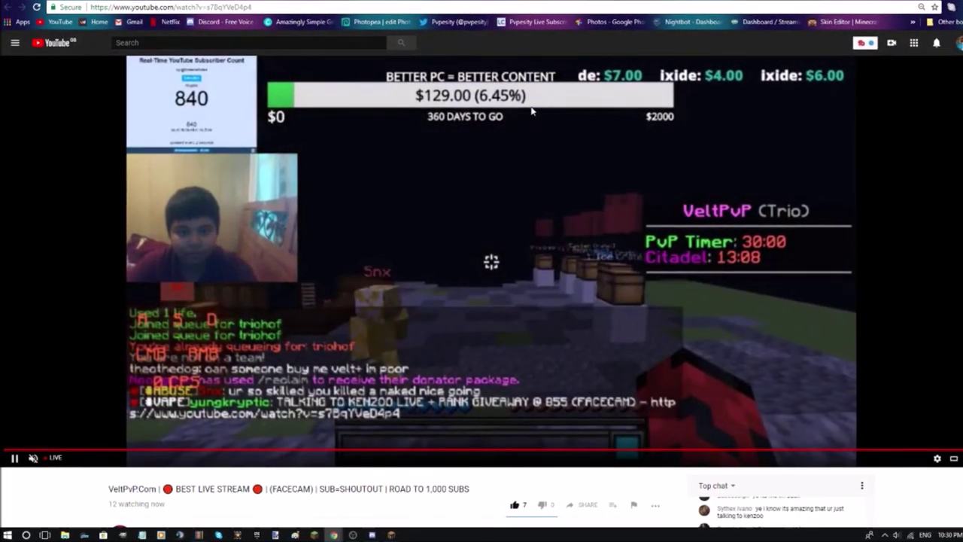
scroll(600, 387, down, 2)
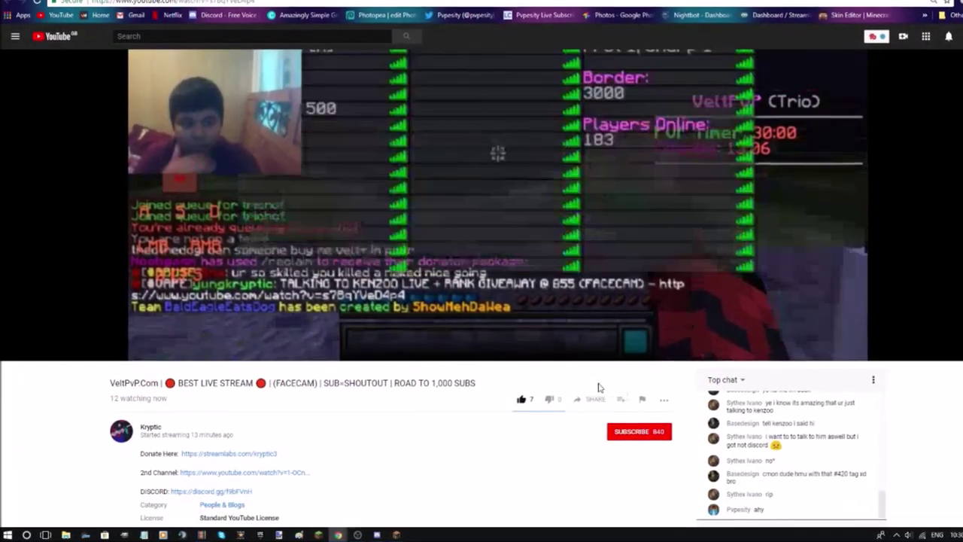
scroll(600, 387, up, 2)
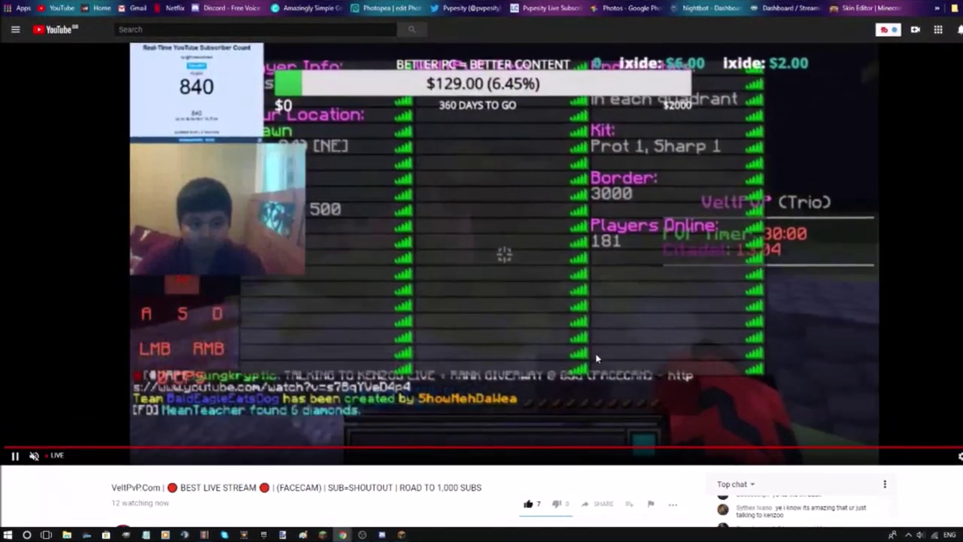
scroll(595, 357, down, 5)
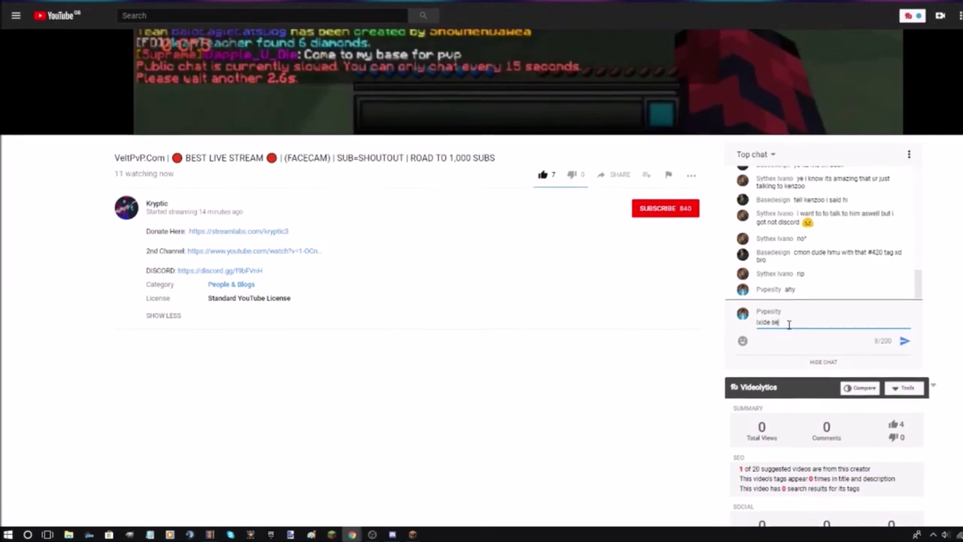
text(nt gome)
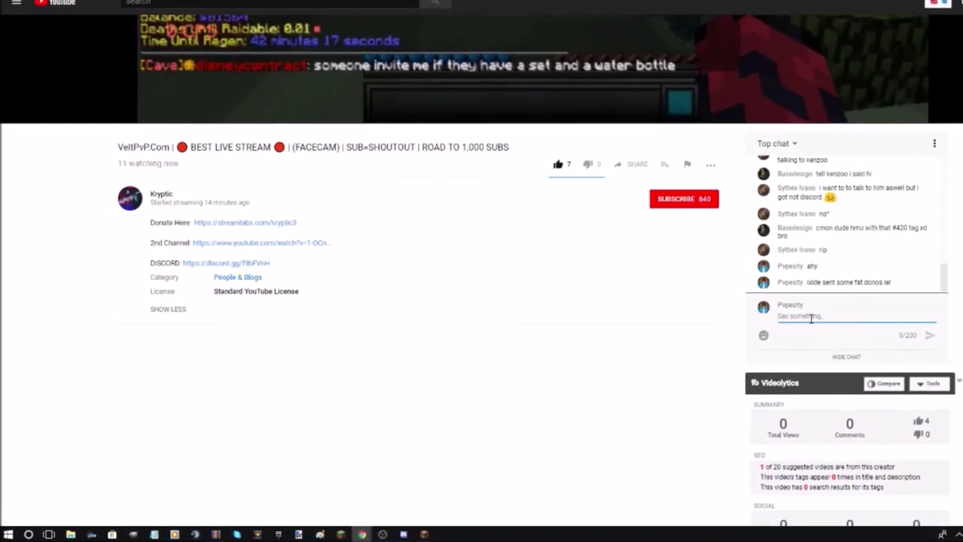
click(167, 309)
scroll(346, 428, up, 1)
scroll(347, 427, up, 3)
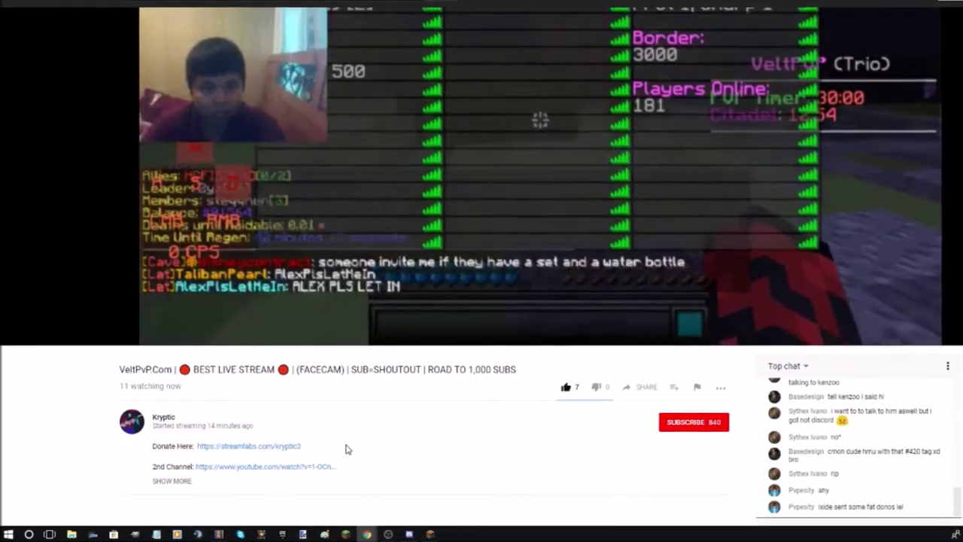
scroll(346, 428, up, 2)
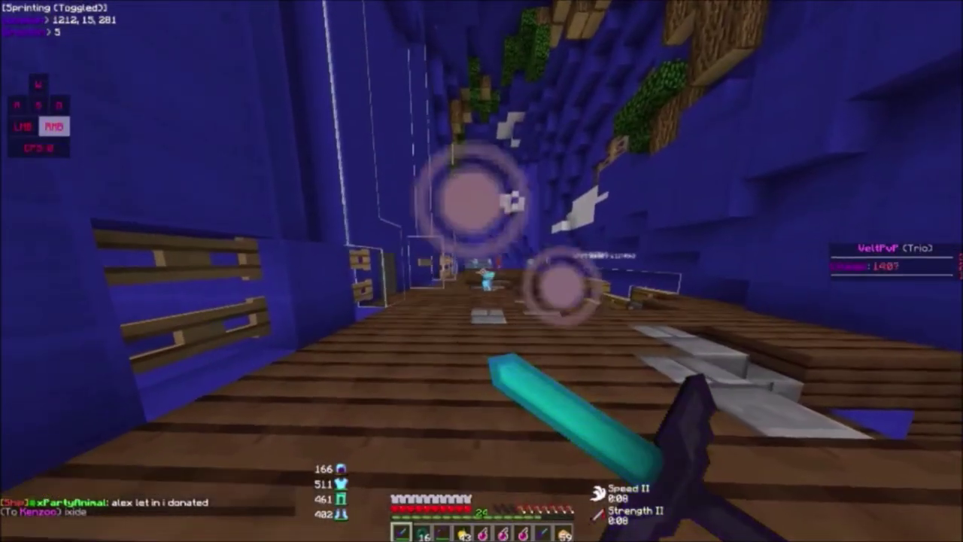
Walk through the stone hall, check the inventory, eat bread, and re-equip the diamond sword
key(w)
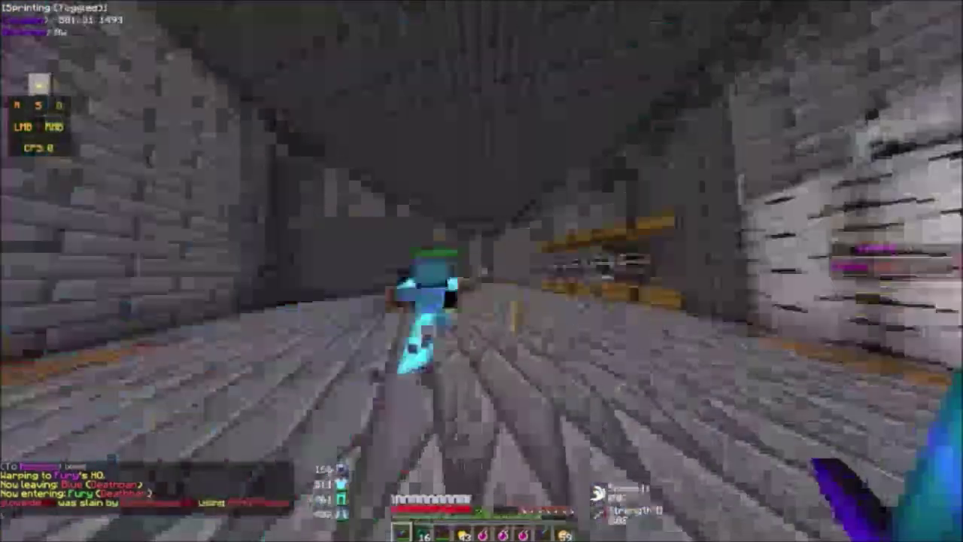
key(w)
key(w)
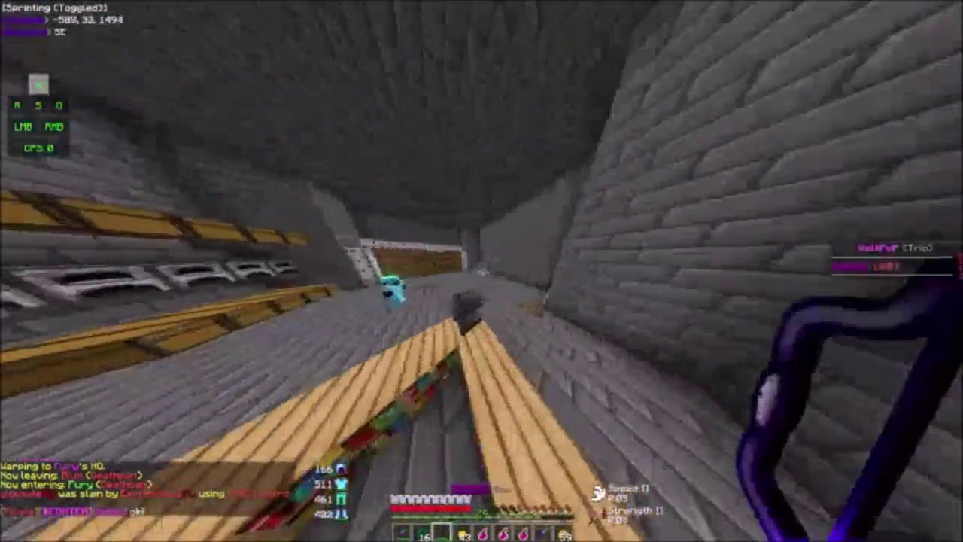
key(Tab)
key(w)
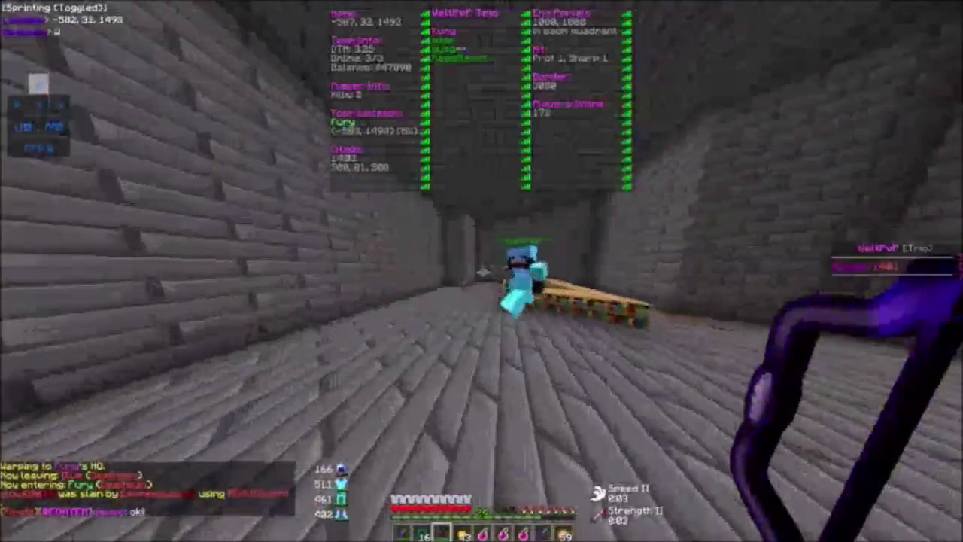
key(w)
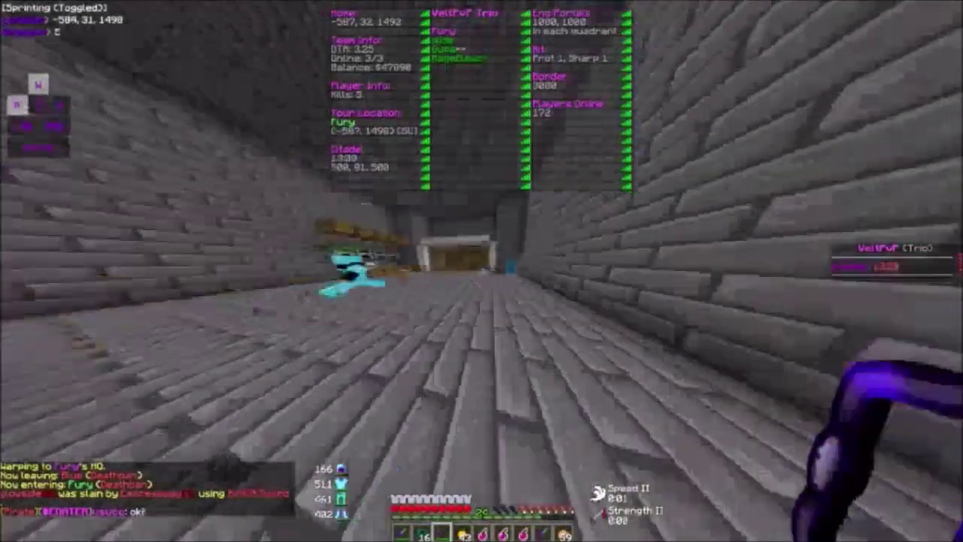
key(e)
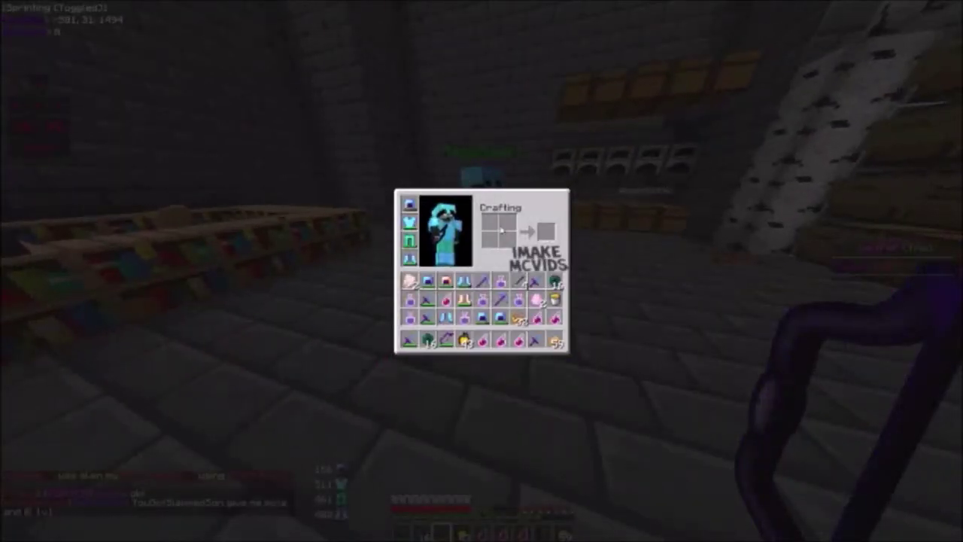
key(Escape)
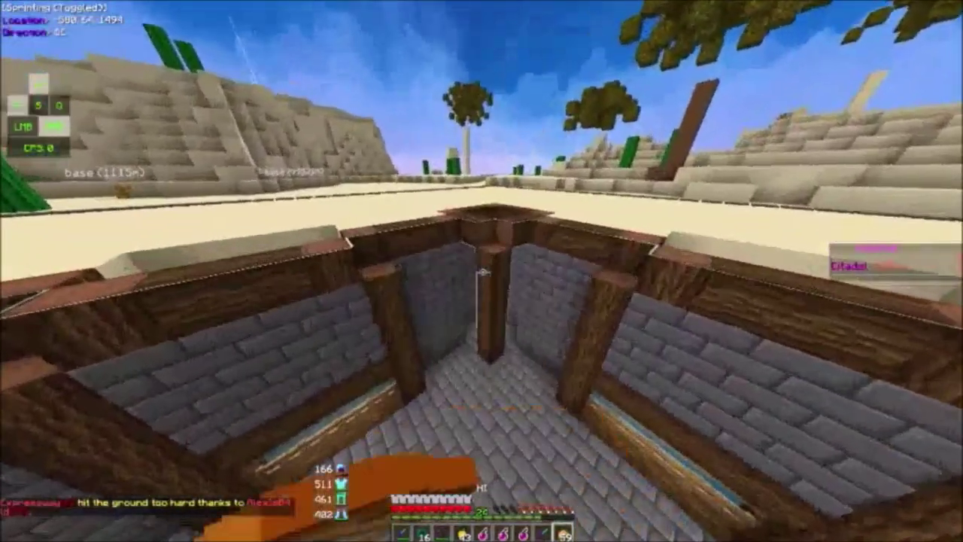
click(482, 270)
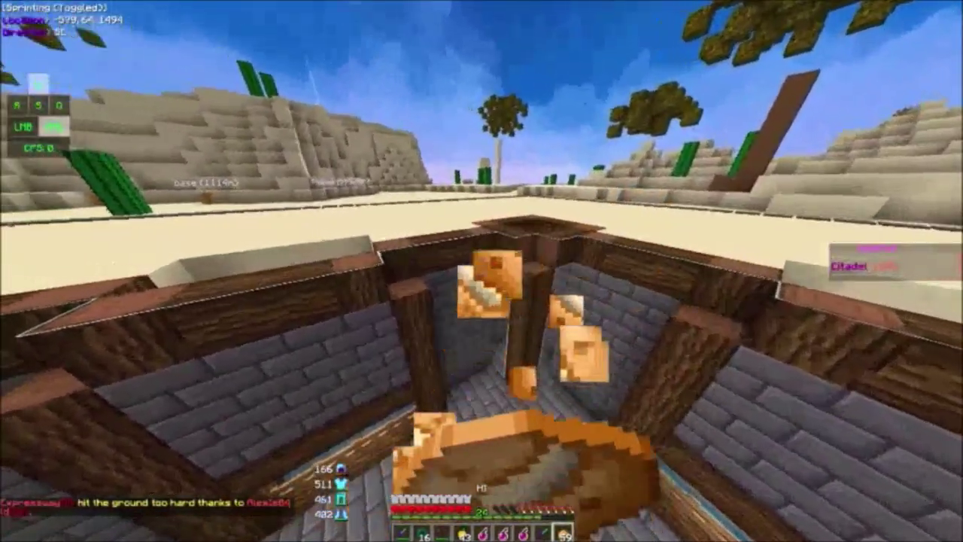
key(1)
Look up a faction with /f who, which isn't found, then clear the mistyped name
key(Tab)
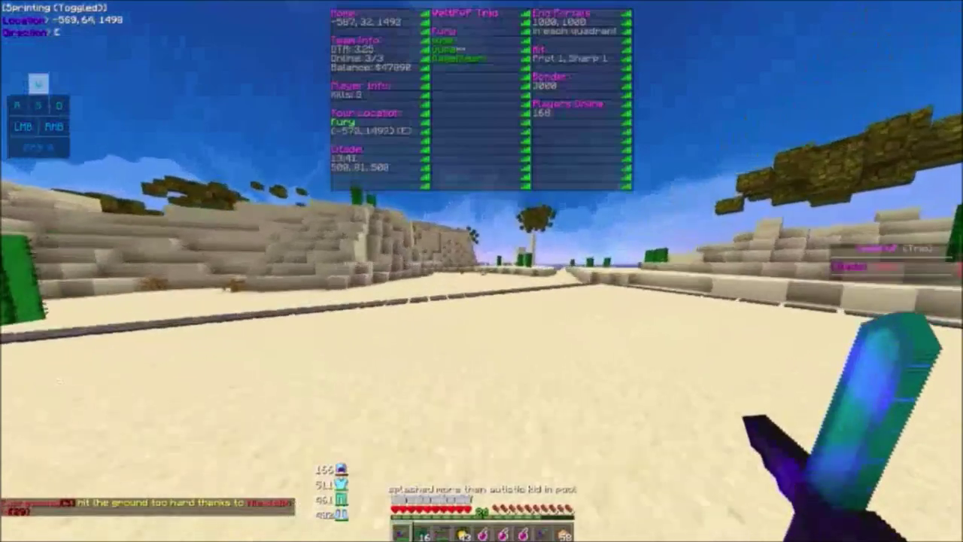
text(t)
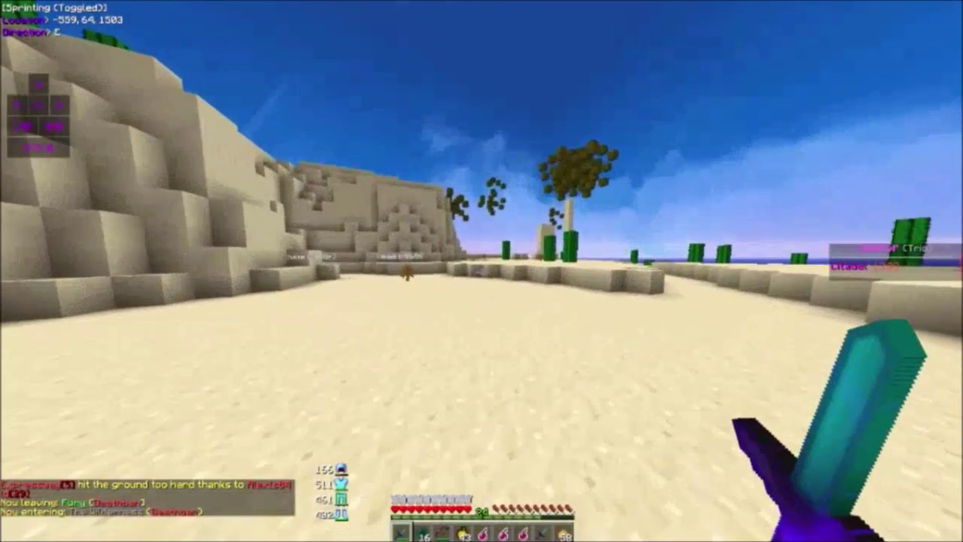
text(/fu)
key(Escape)
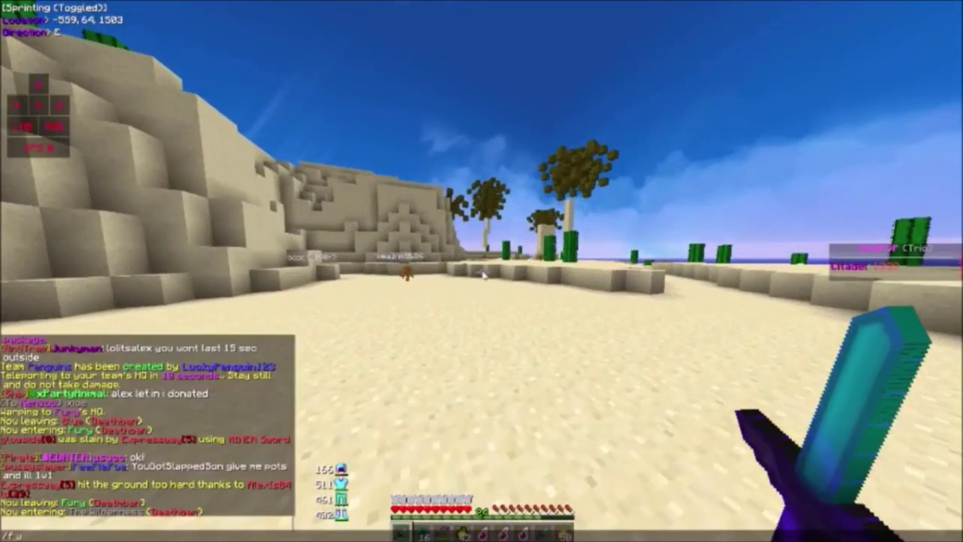
text(ho blu)
key(Return)
text(/)
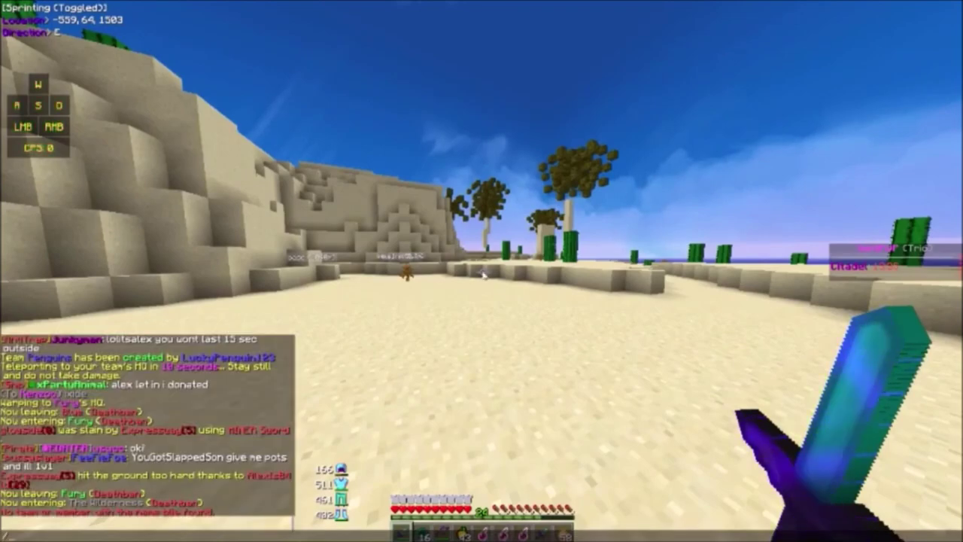
text(f wh)
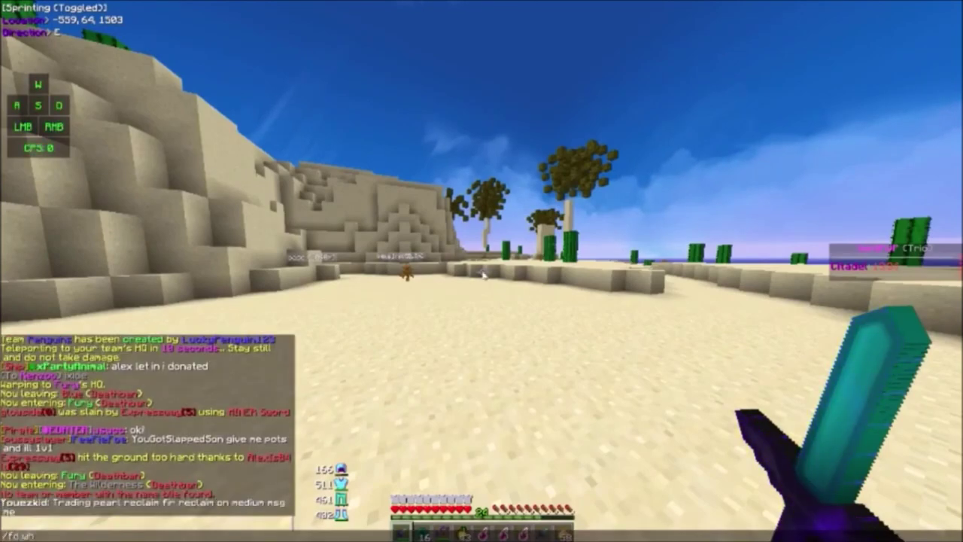
text( who niu)
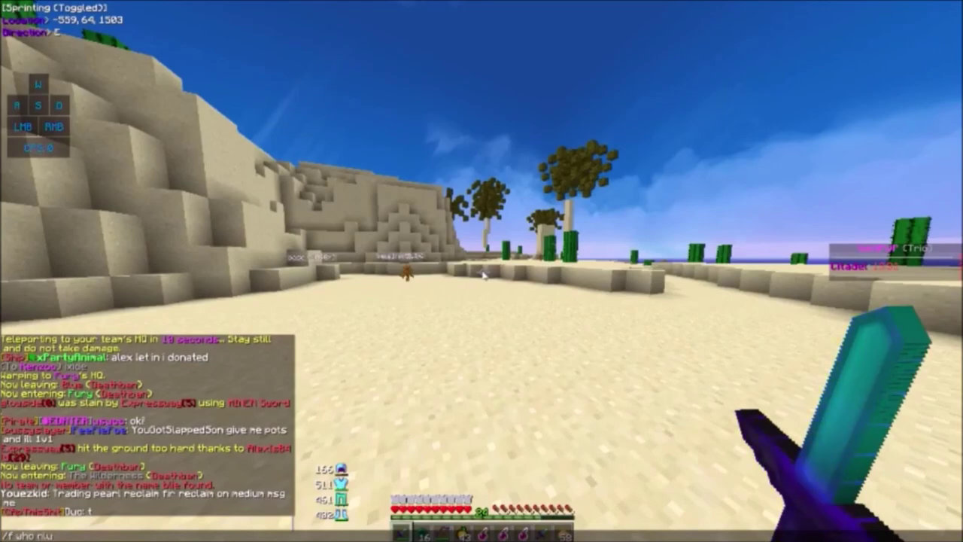
key(BackSpace)
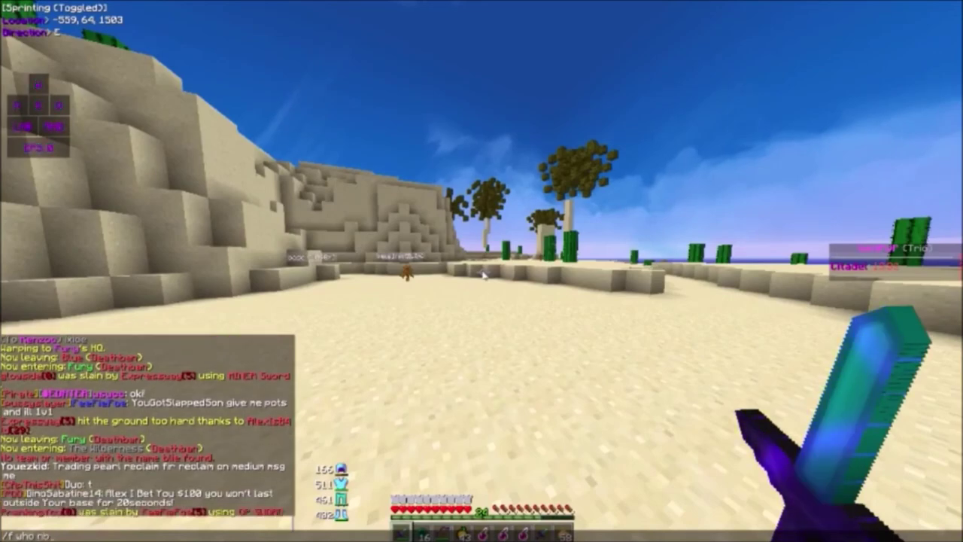
key(BackSpace)
key(BackSpace)
key(BackSpace)
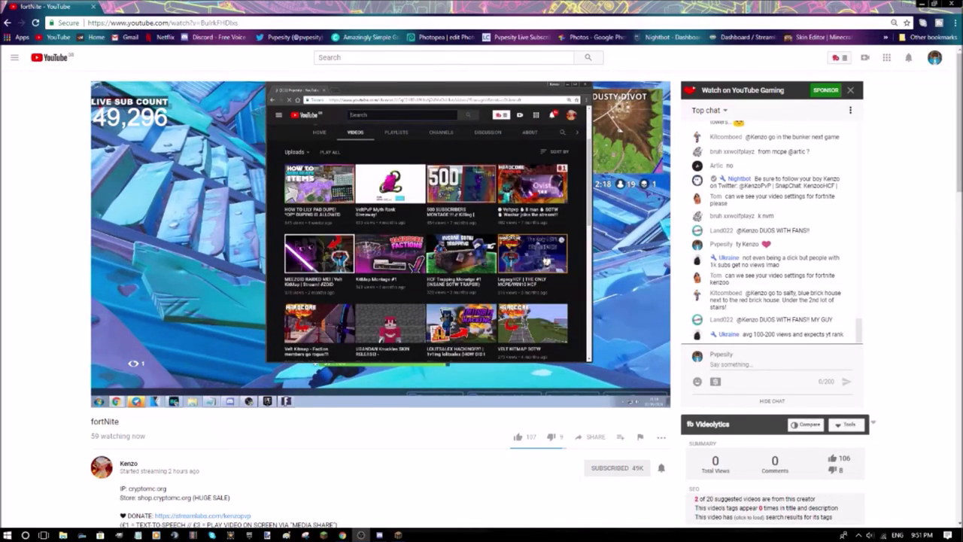
Post 'I stream' in the Fortnite live chat, then briefly bring up and minimize Minecraft
click(728, 363)
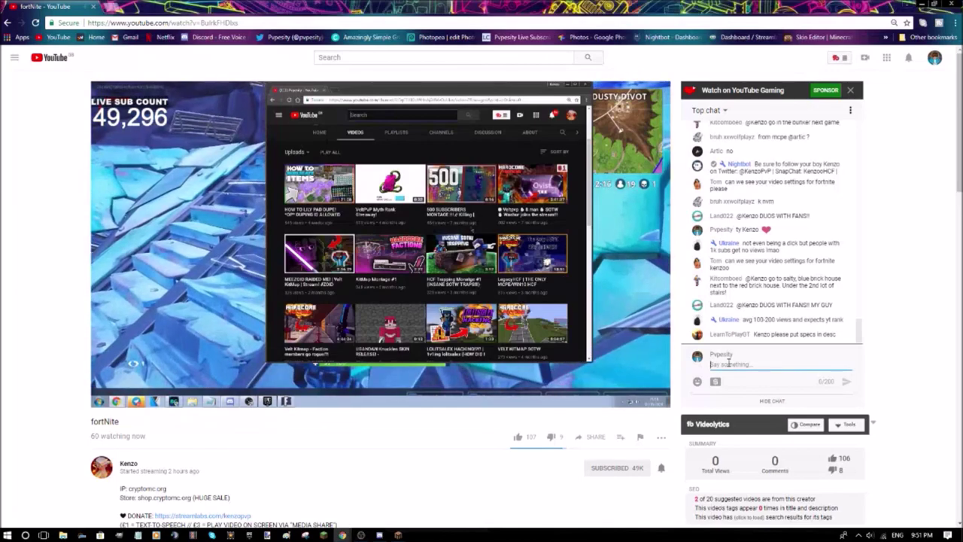
text(trea)
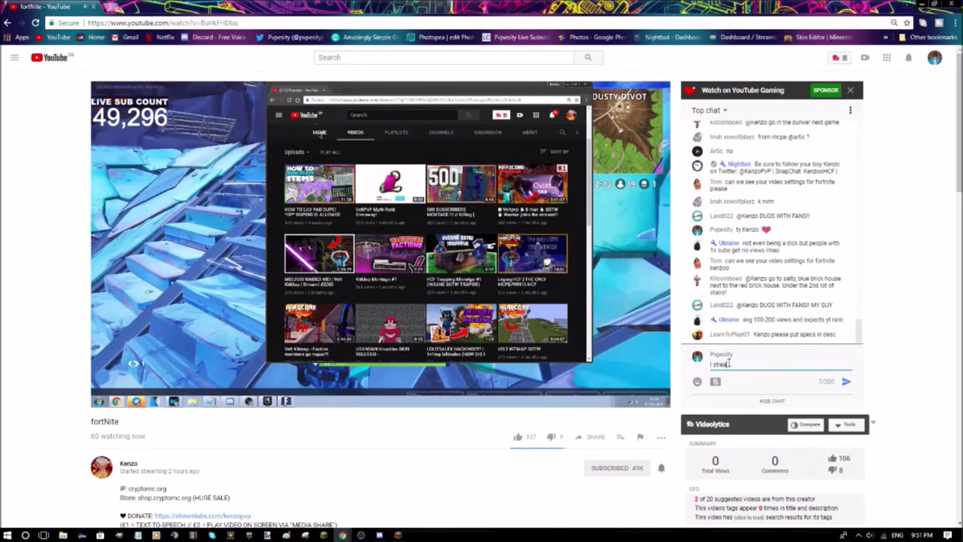
text(m)
key(Return)
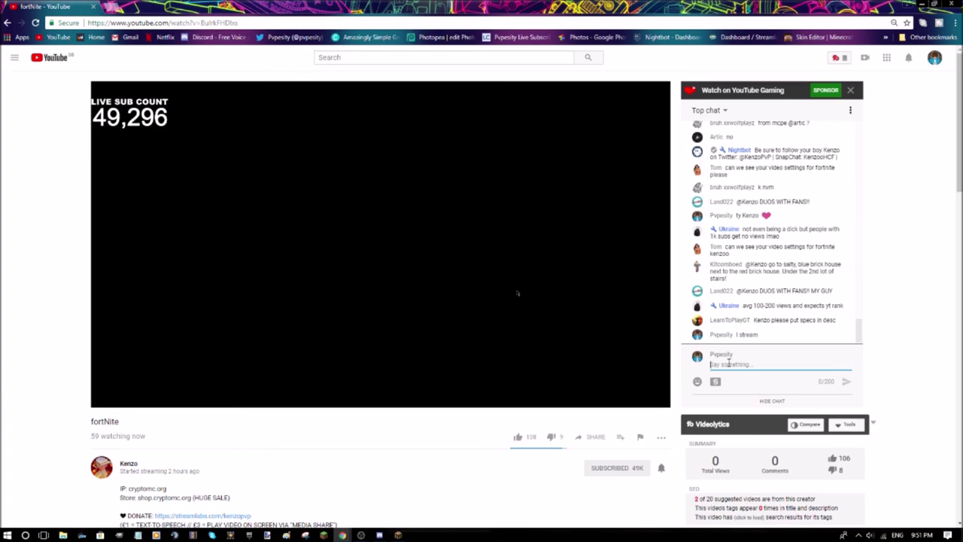
key(alt+Tab)
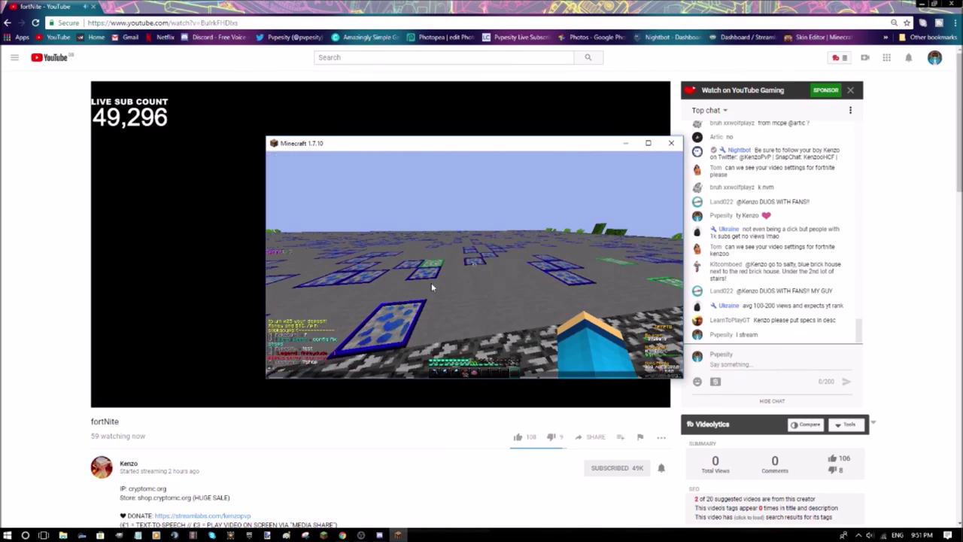
click(625, 143)
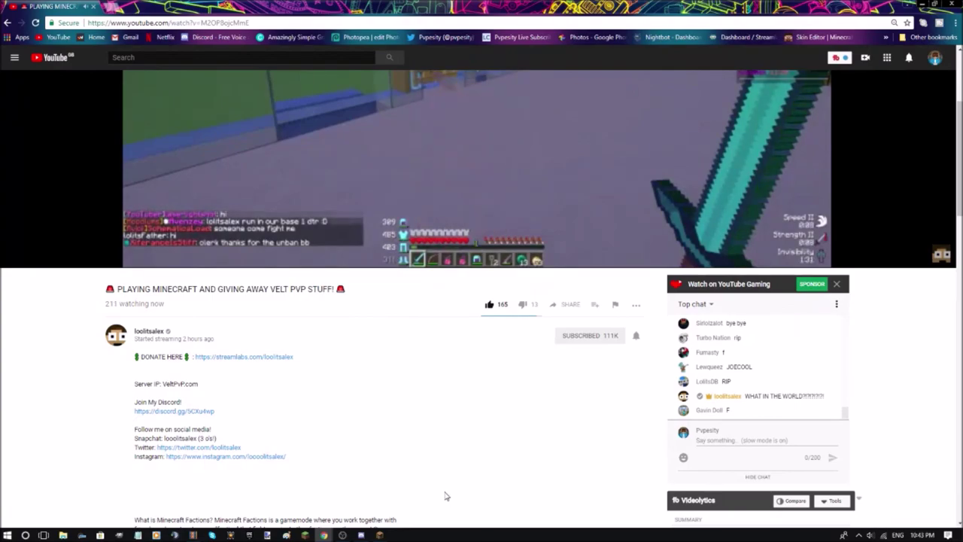
scroll(445, 495, up, 1)
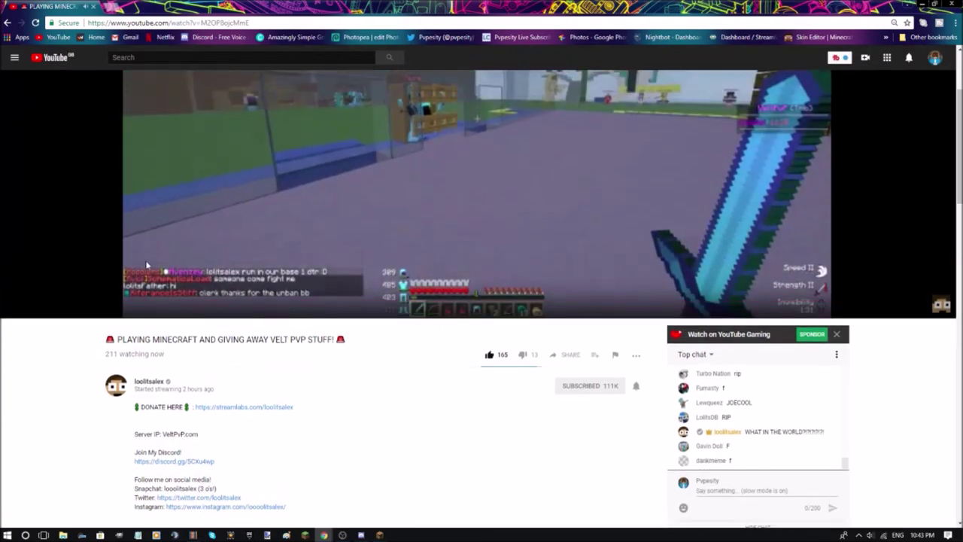
Restore, minimize, and restore Minecraft again, then switch to Discord's general chat
click(378, 535)
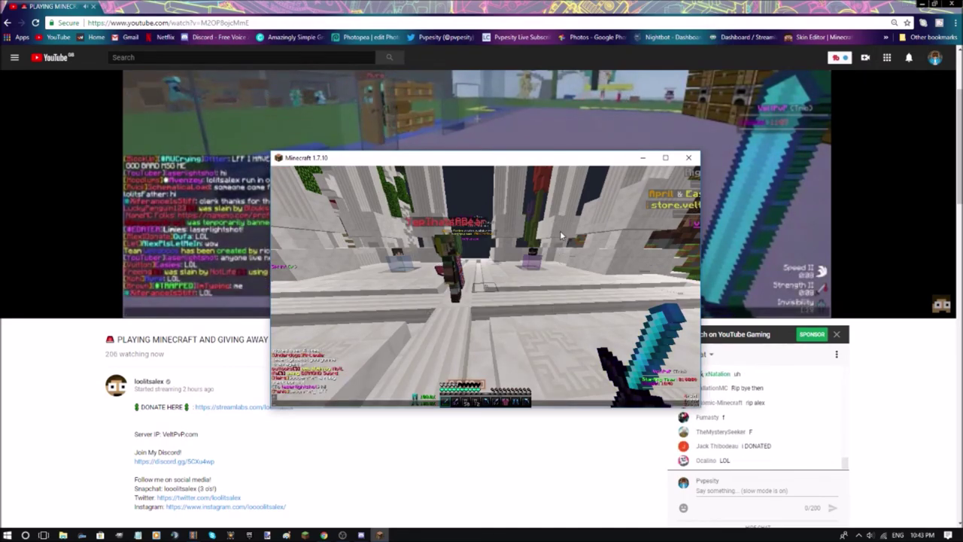
click(643, 157)
scroll(560, 301, up, 2)
scroll(559, 391, up, 2)
scroll(466, 467, down, 2)
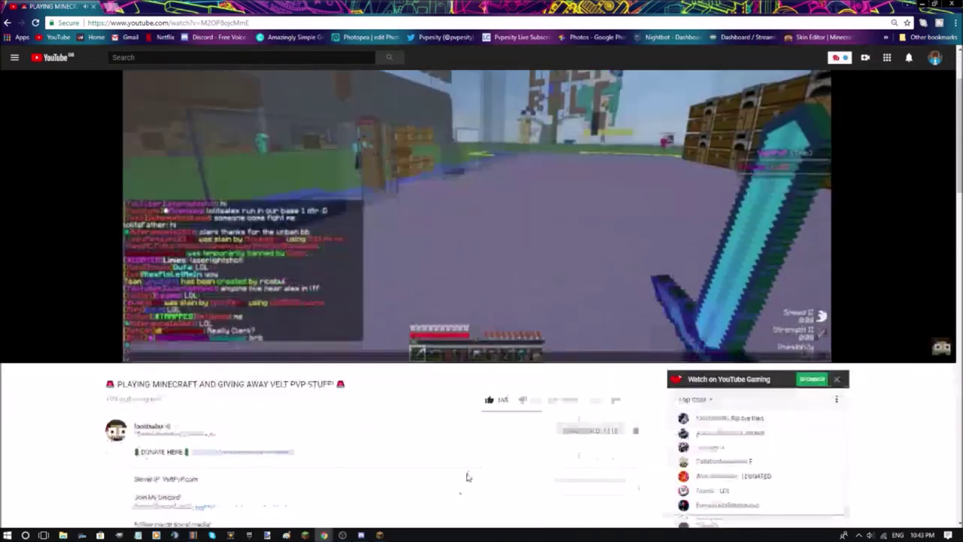
scroll(465, 473, down, 2)
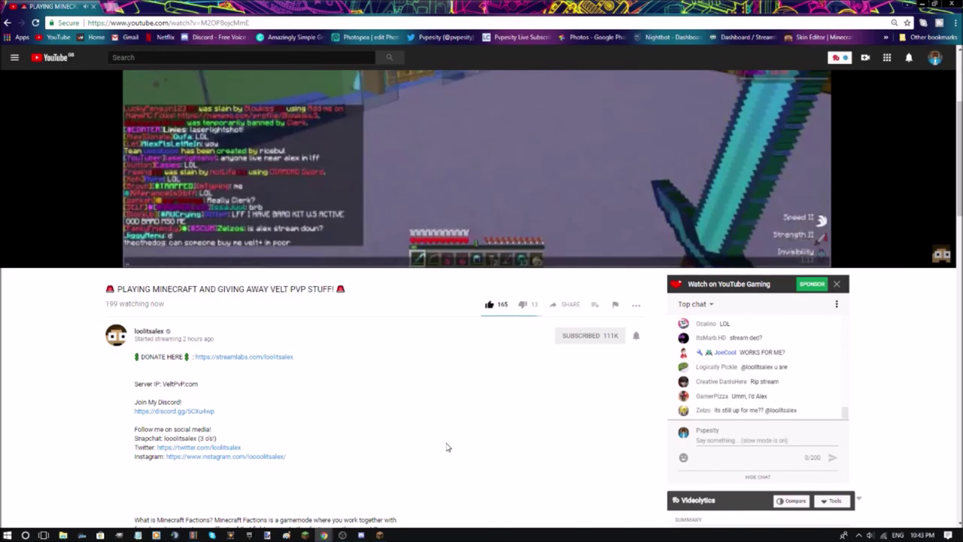
scroll(447, 447, up, 4)
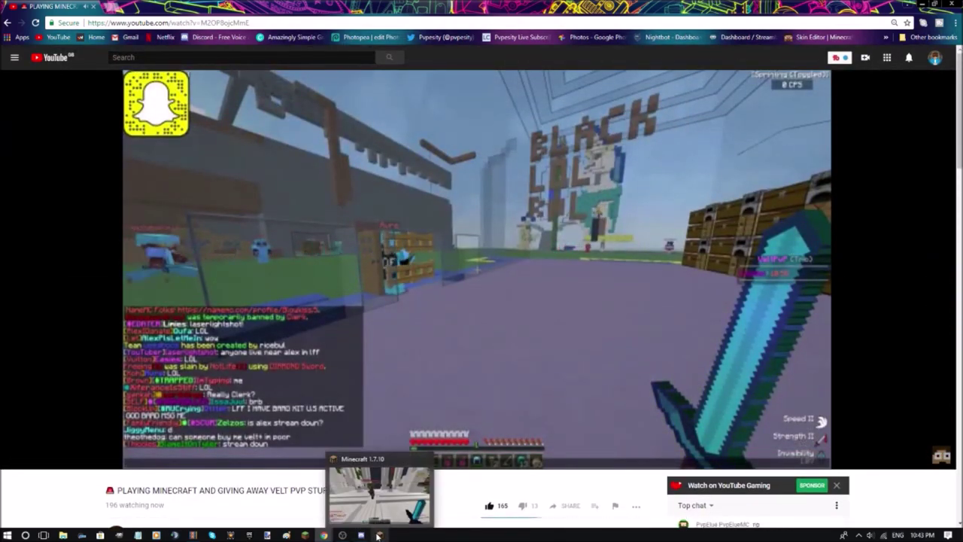
click(378, 534)
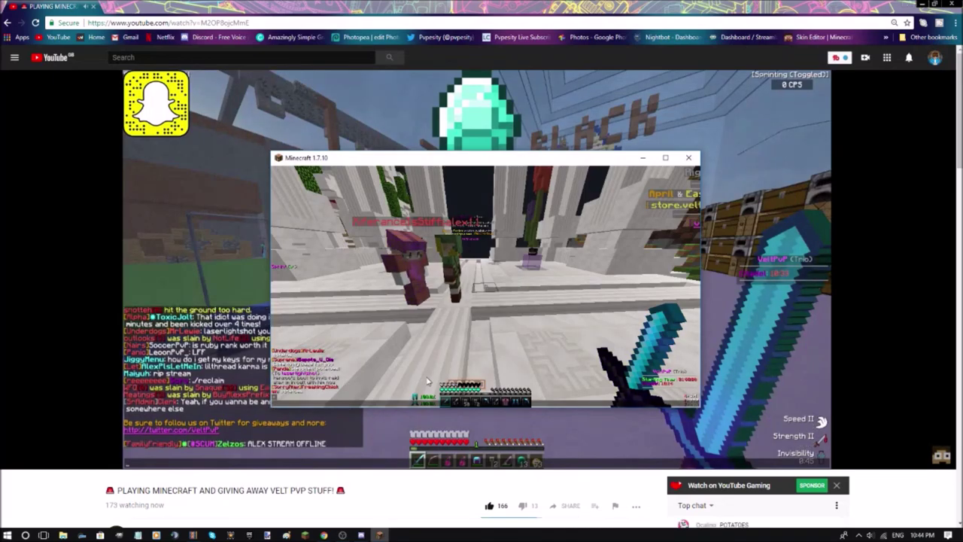
key(alt+Tab)
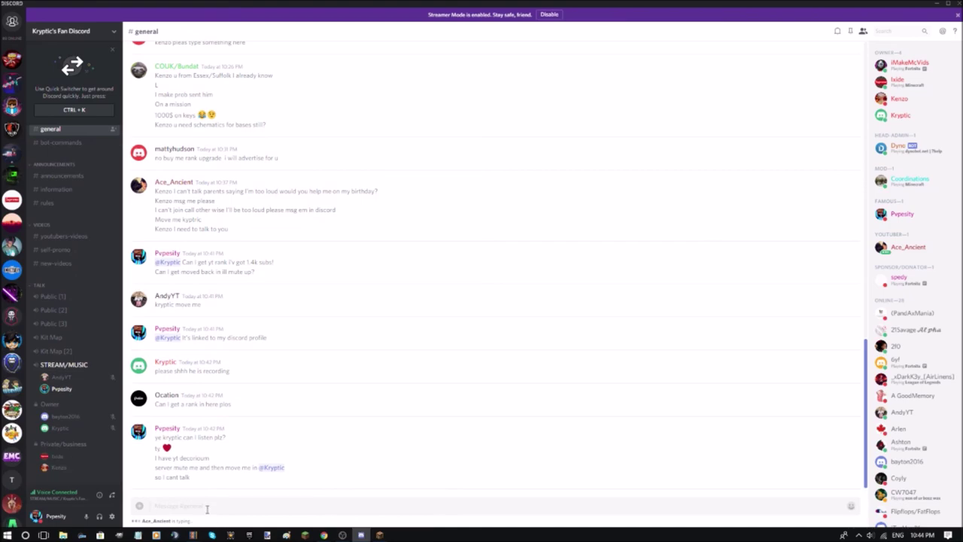
Disconnect from voice, return to the Minecraft giveaway livestream, and bring the Minecraft game forward
click(112, 495)
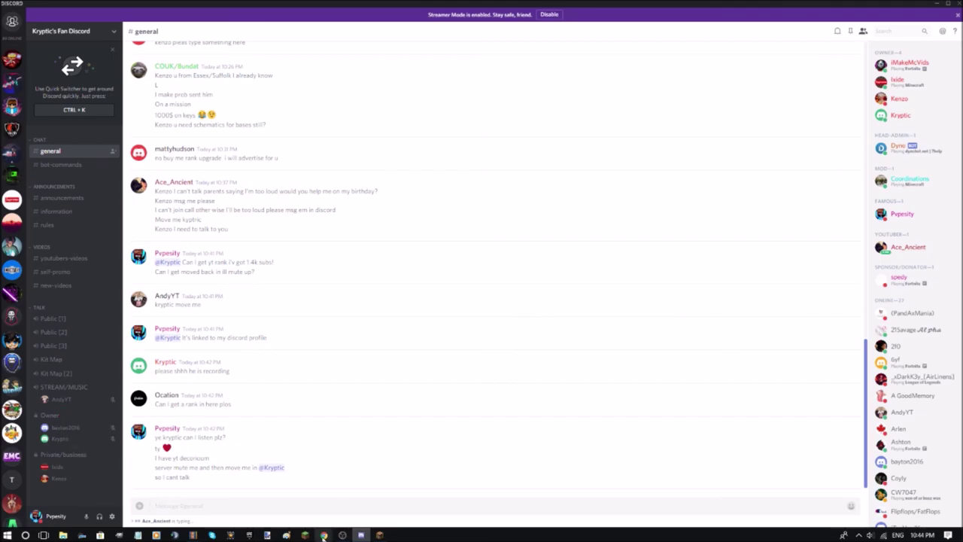
mouse_move(323, 535)
click(376, 493)
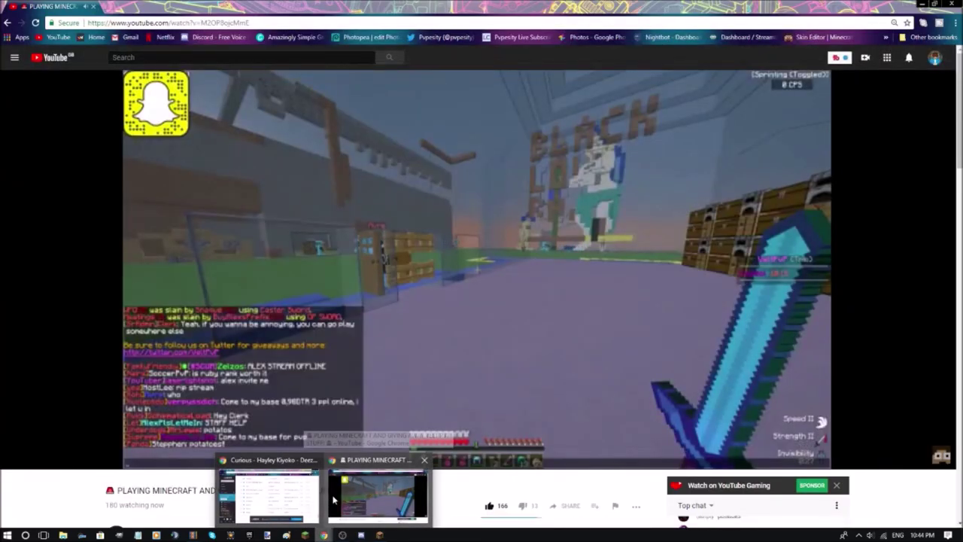
scroll(424, 499, down, 4)
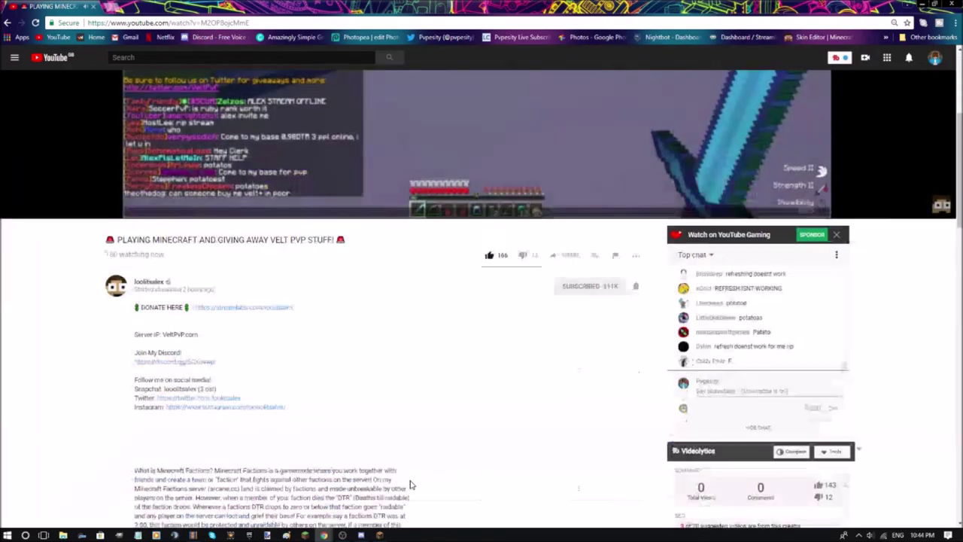
scroll(411, 484, up, 2)
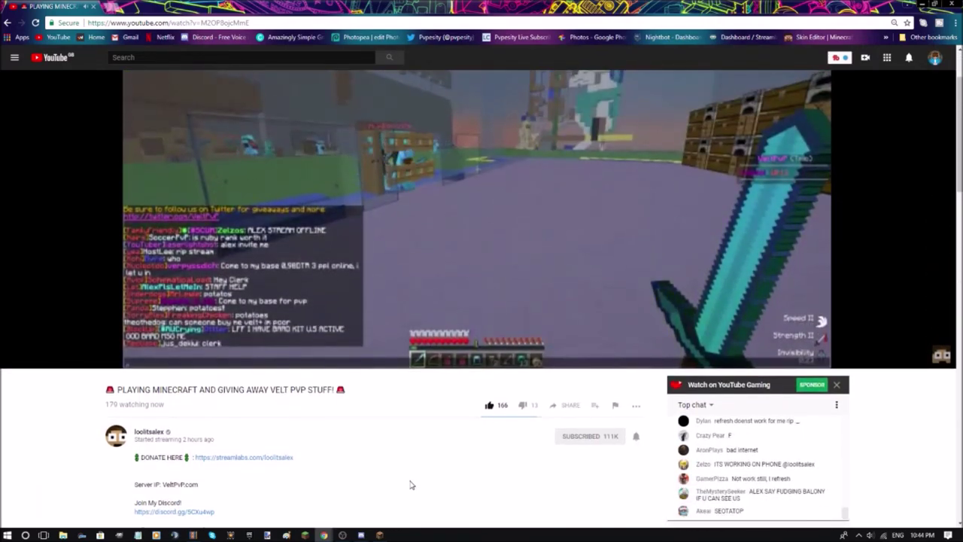
scroll(411, 484, up, 2)
key(alt+Tab)
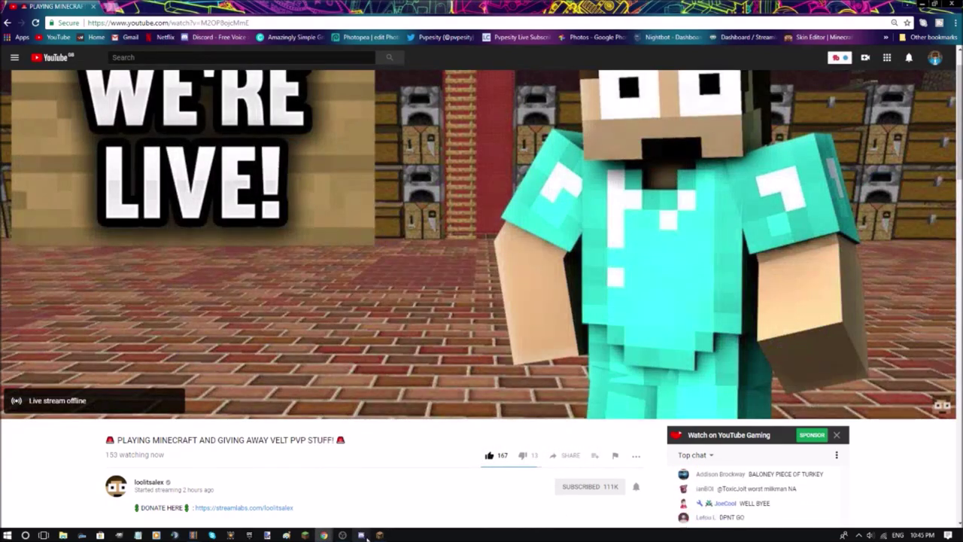
Post a RIP message and a done-streaming message in Discord's general chat
click(361, 535)
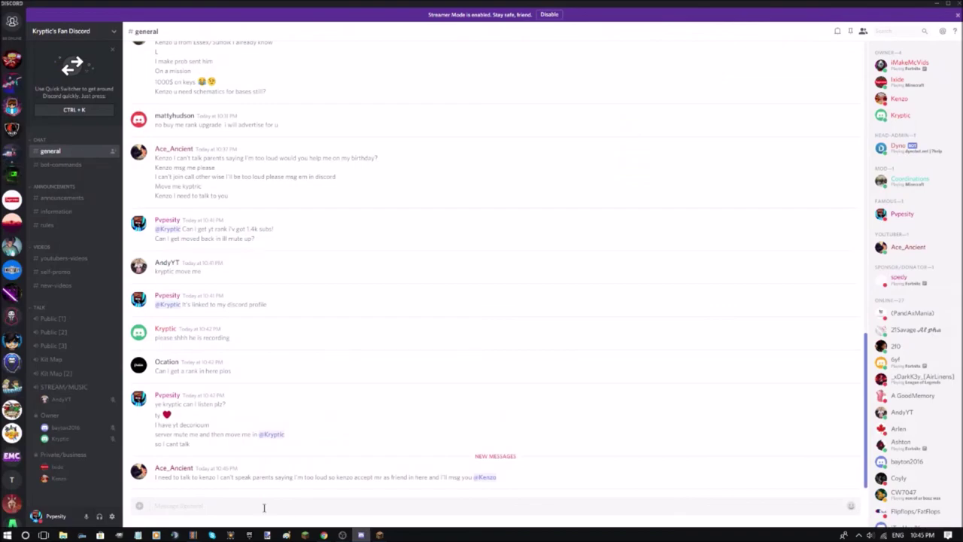
text(its RIP)
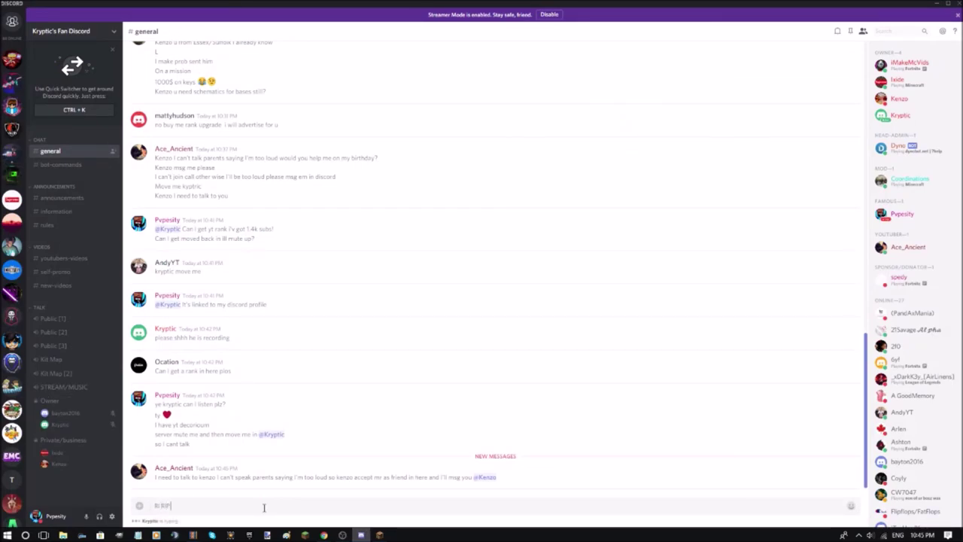
key(Return)
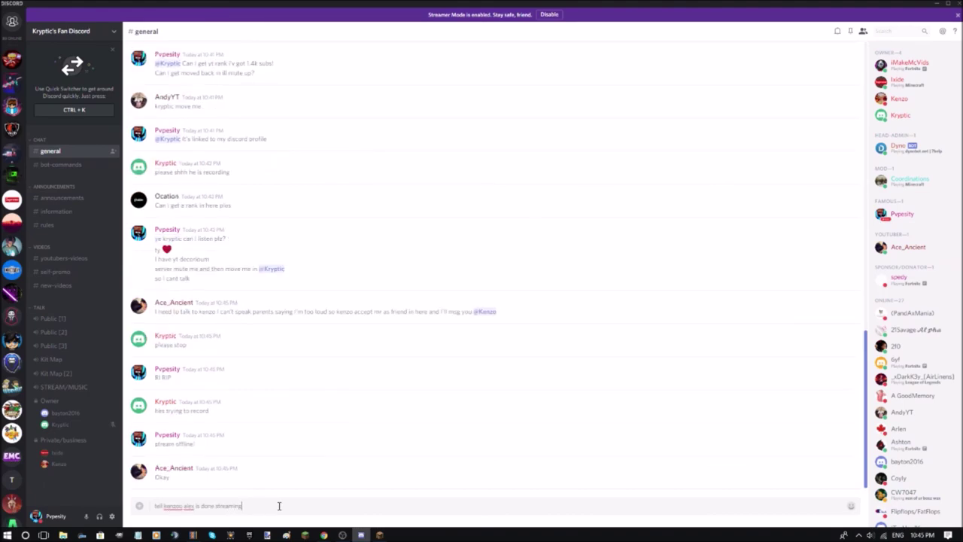
key(Return)
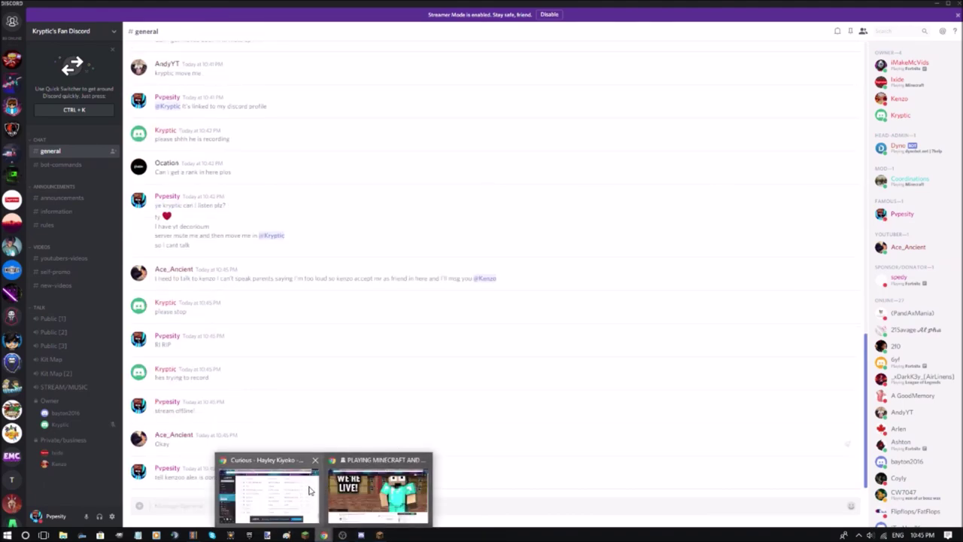
Confirm the YouTube giveaway livestream now shows 'Live stream offline', ending in Discord
click(377, 493)
scroll(422, 452, down, 3)
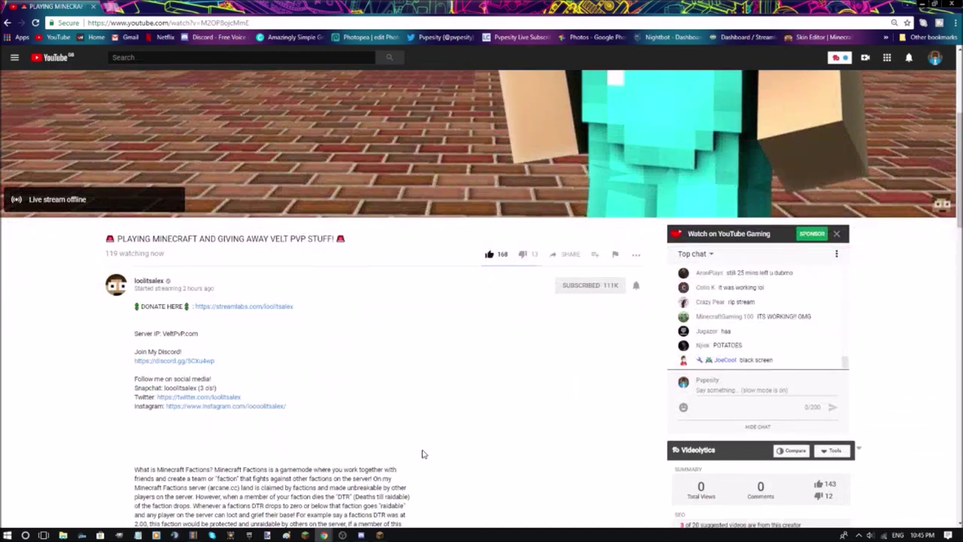
scroll(422, 453, up, 4)
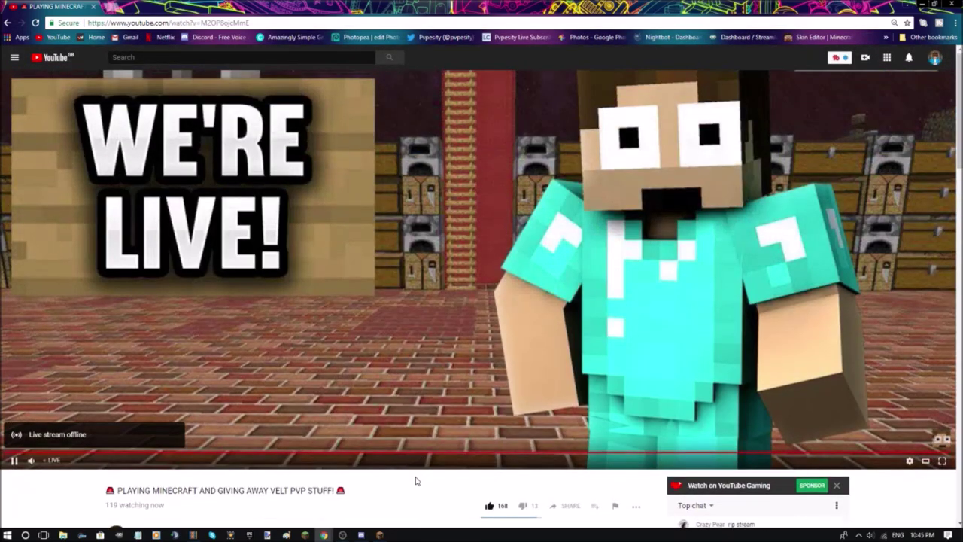
click(361, 535)
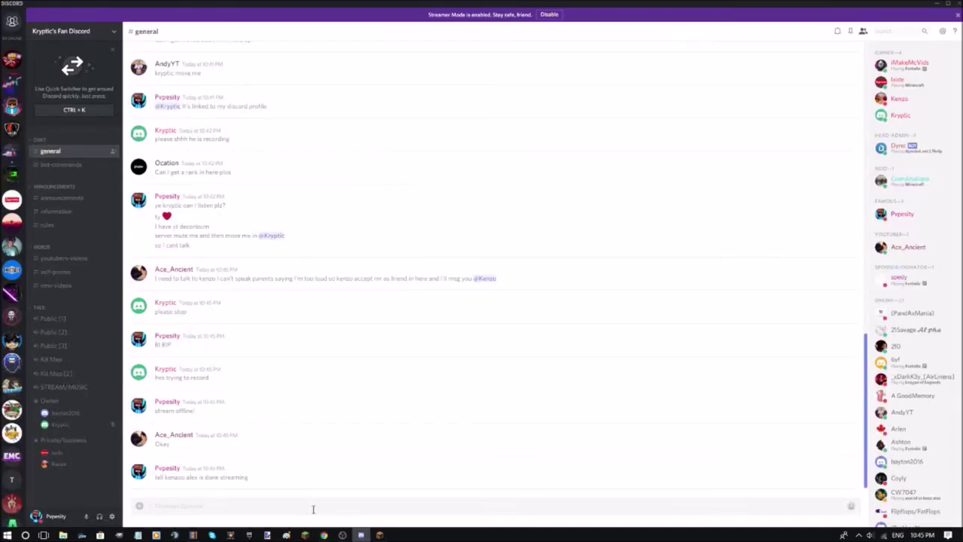
mouse_move(324, 535)
click(342, 481)
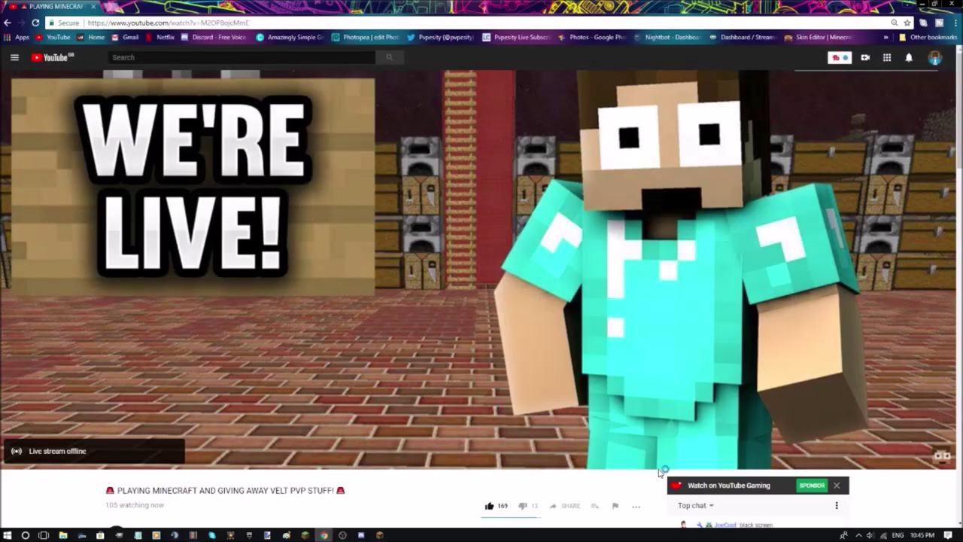
scroll(495, 385, down, 5)
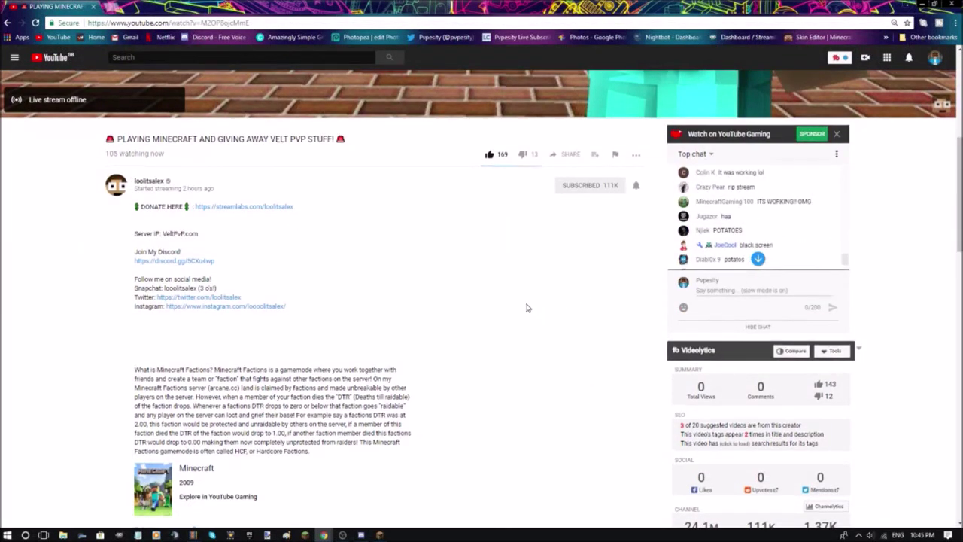
scroll(564, 297, up, 5)
click(361, 535)
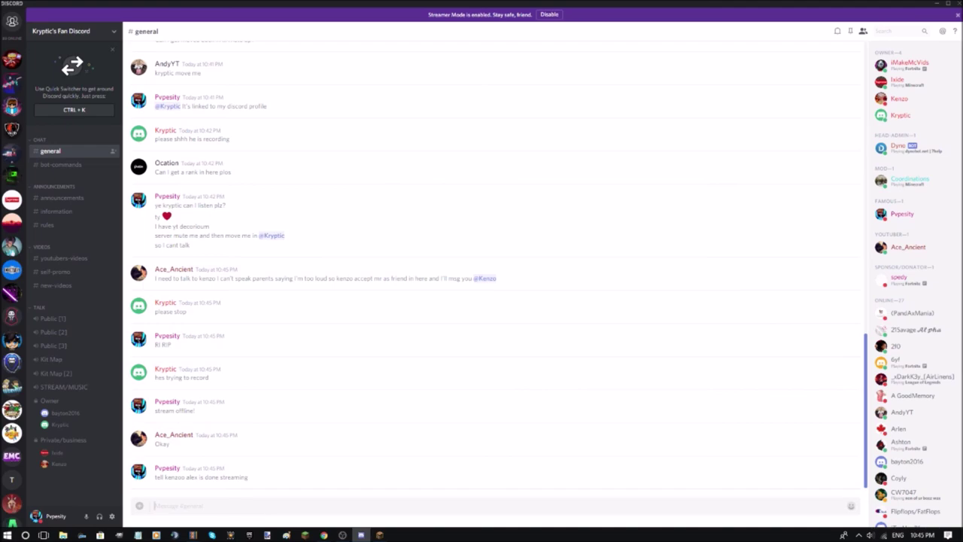
Post 'lxide died' and 'move me in xD' in Discord's general chat
click(362, 534)
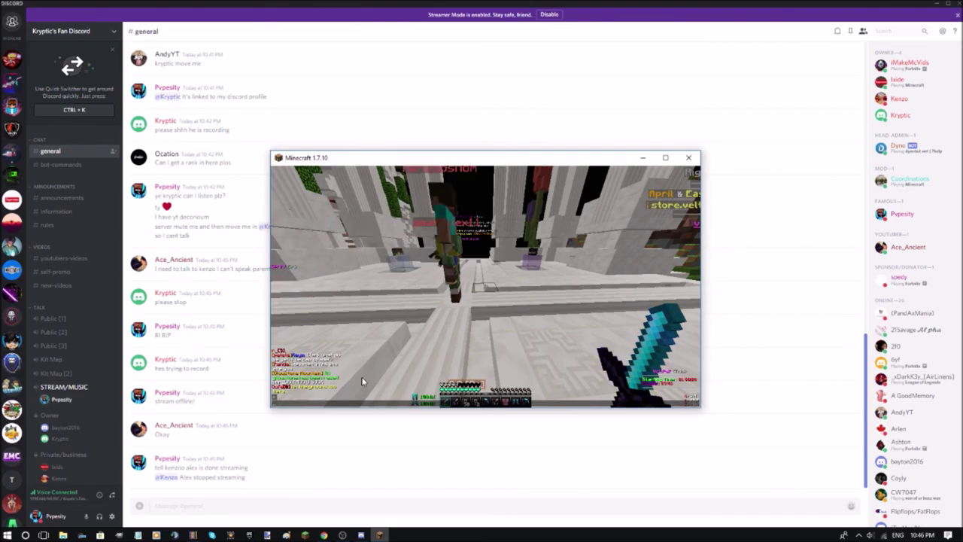
click(200, 510)
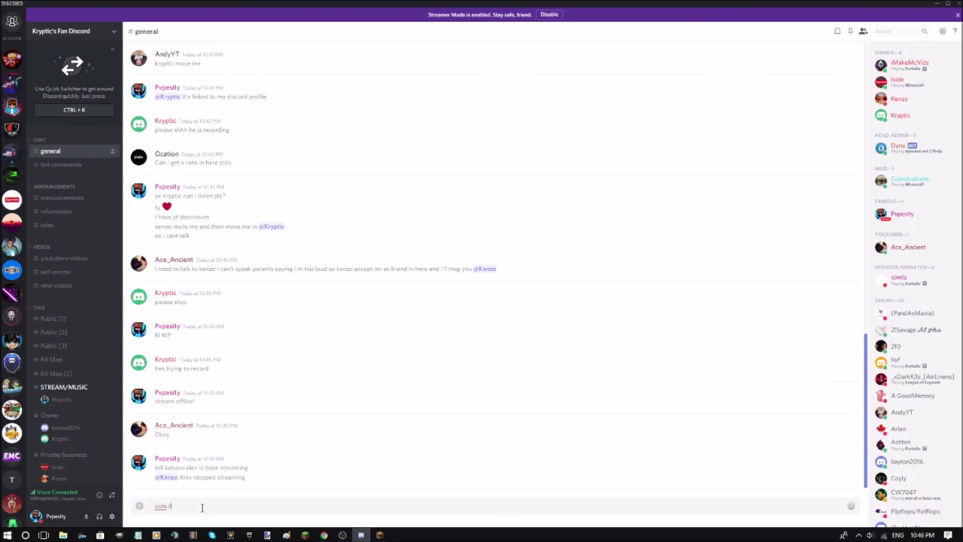
key(Return)
text(mi)
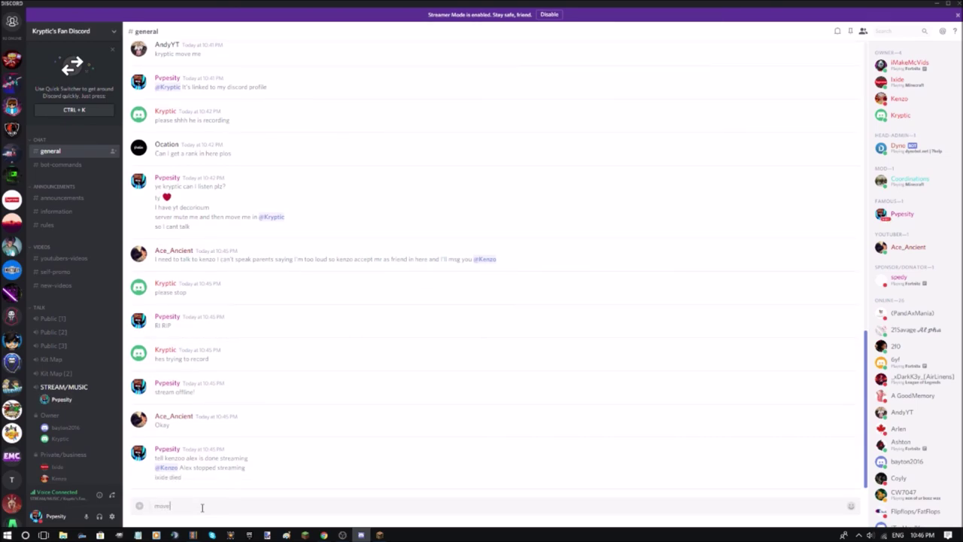
text(D)
key(Return)
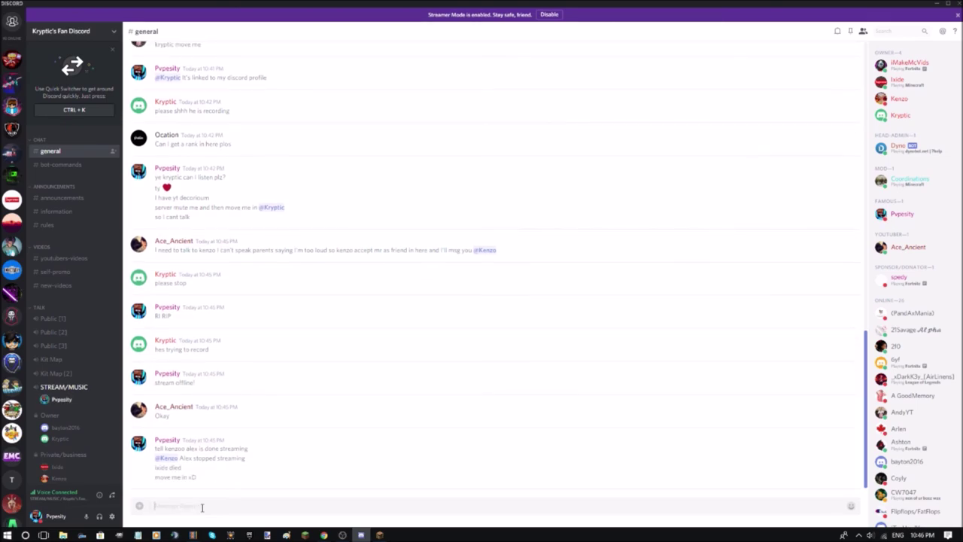